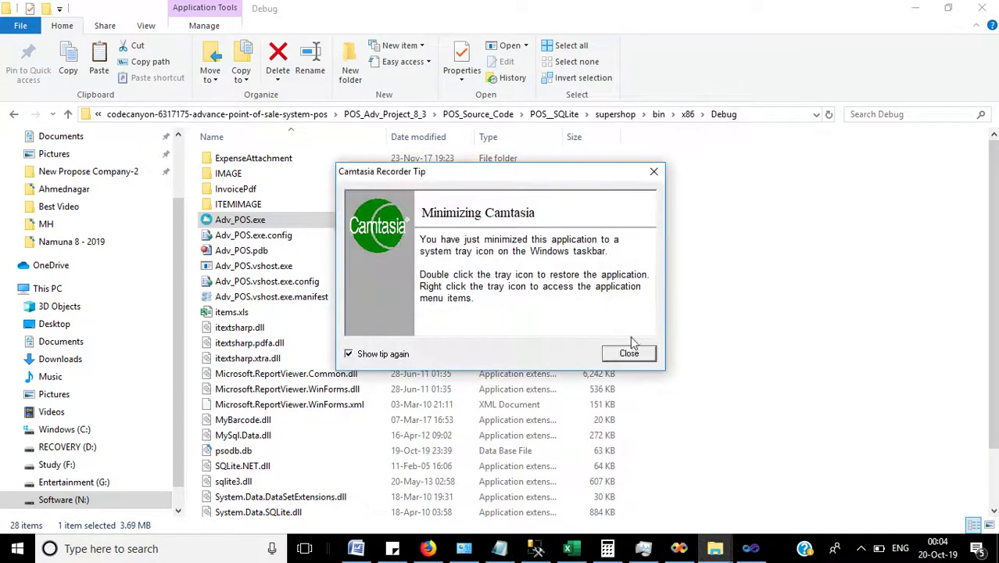
# Dismiss the Camtasia tip and launch Adv_POS.exe from the Debug folder.
pyautogui.click(630, 352)
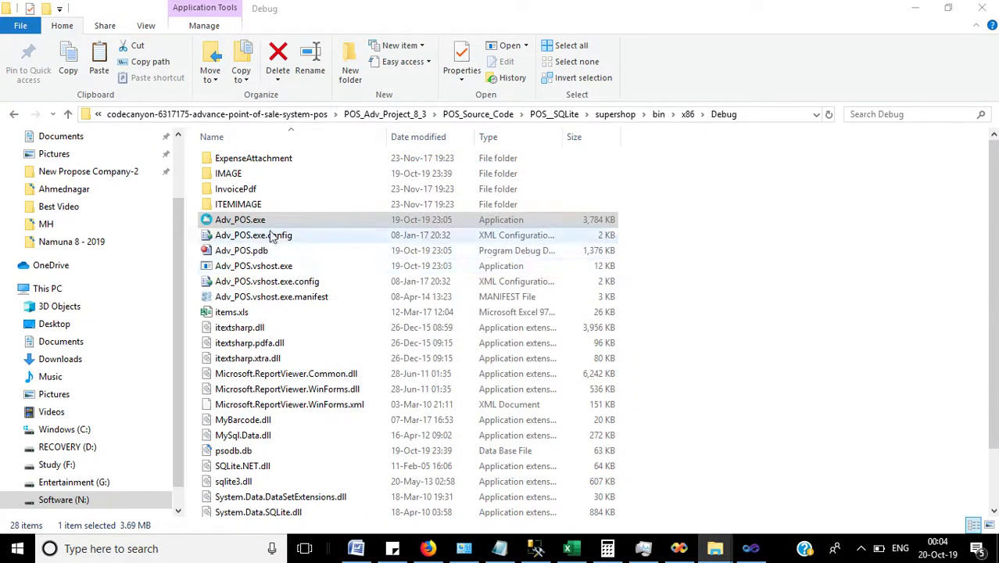
pyautogui.click(242, 222)
pyautogui.doubleClick(242, 222)
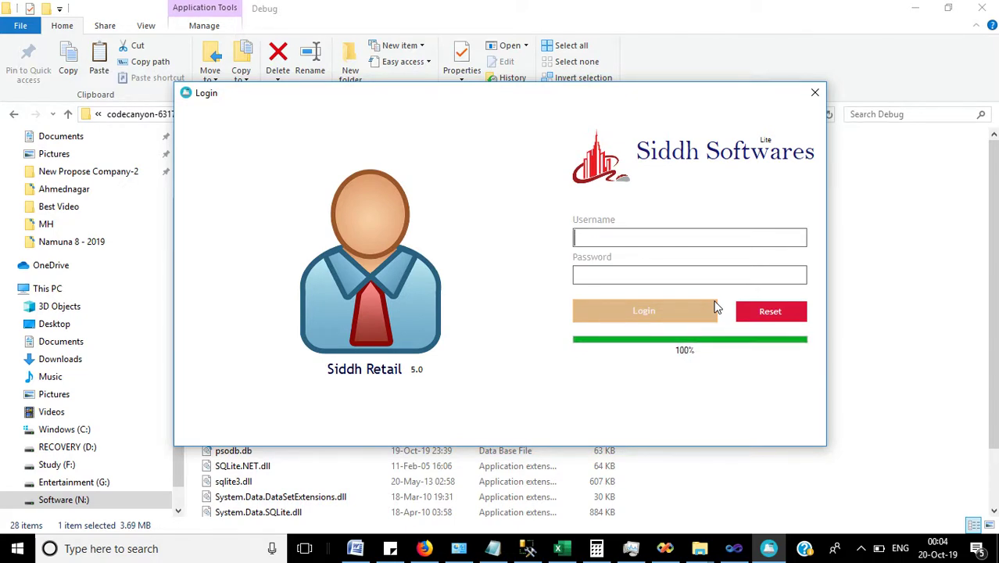
# Log in with username 'admin' and the account password, correcting the username to lowercase.
pyautogui.write('Adminadmin')
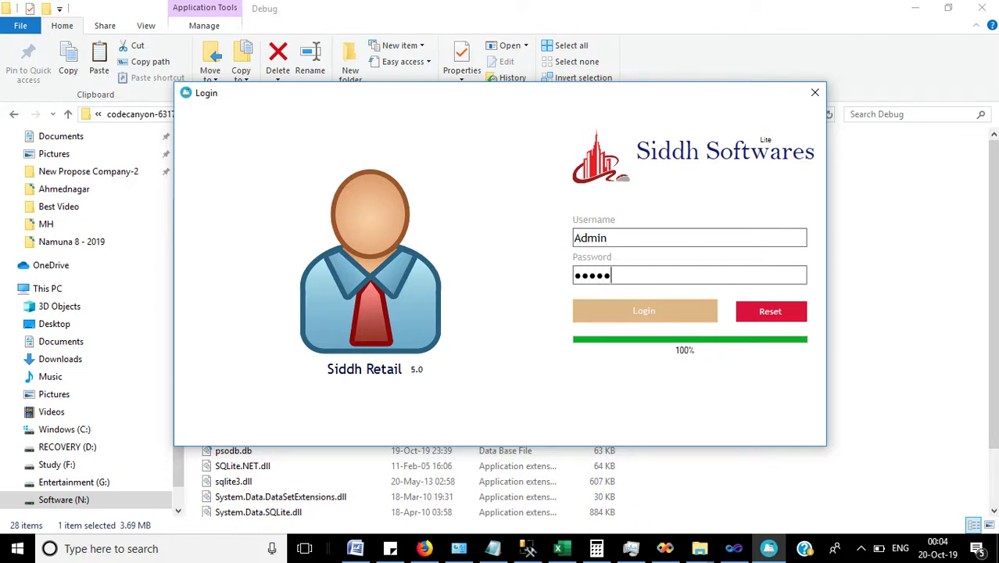
pyautogui.click(689, 308)
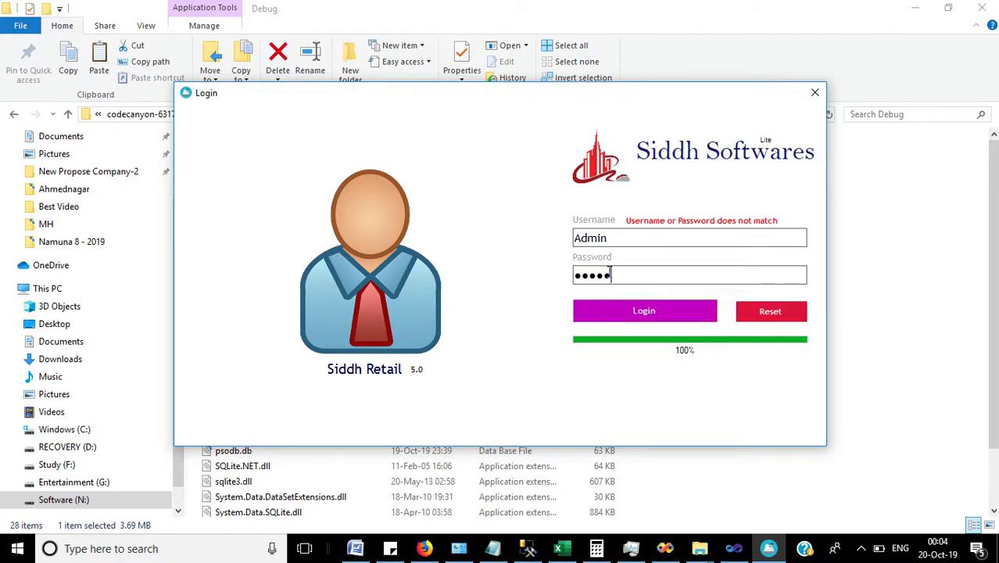
pyautogui.write('12345')
pyautogui.click(639, 313)
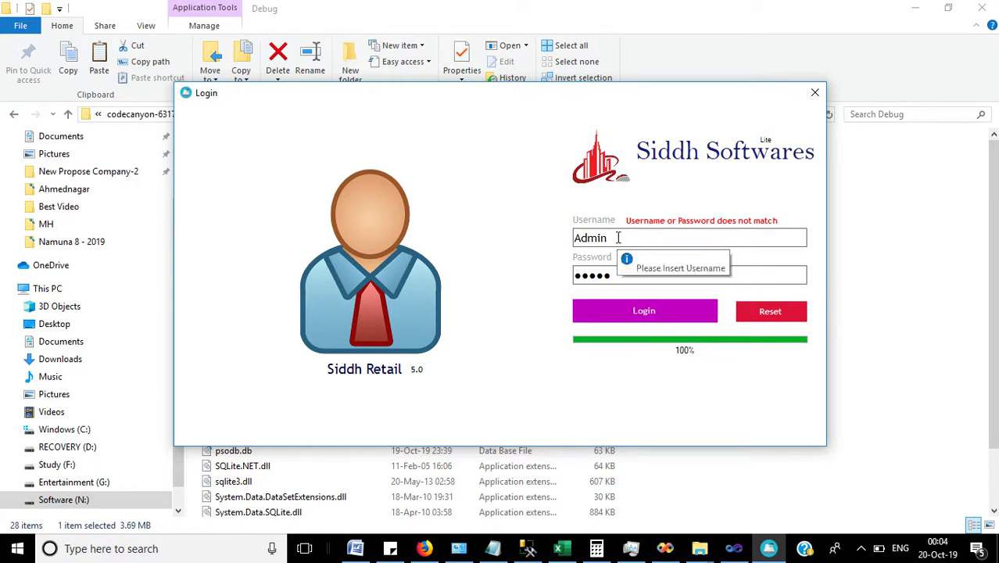
pyautogui.write('ad')
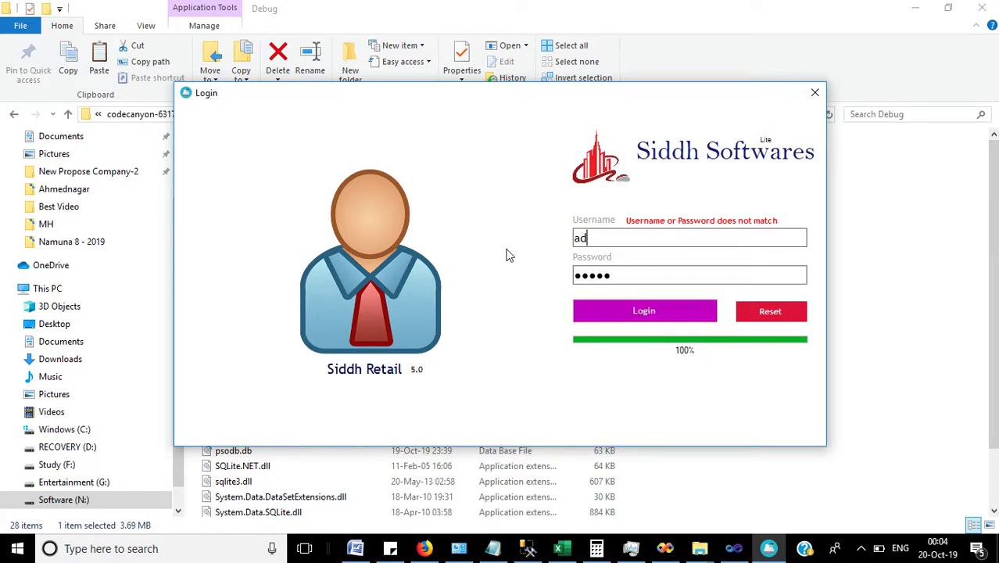
pyautogui.write('min')
pyautogui.click(613, 310)
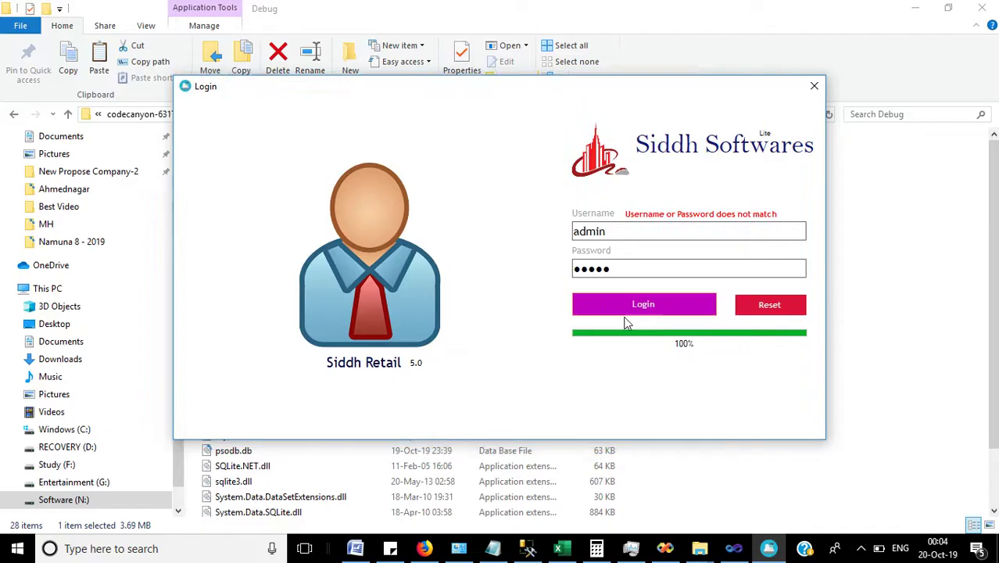
pyautogui.click(625, 313)
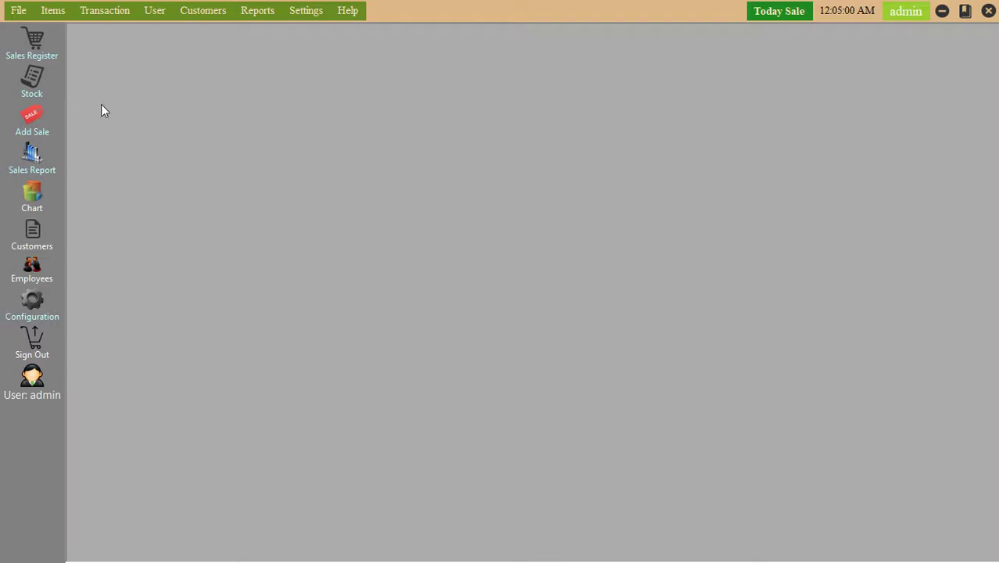
# Cancel File > Save Backup As without saving psoBackup_2019-10-20_12-05-07.db, then reopen the File menu.
pyautogui.click(18, 11)
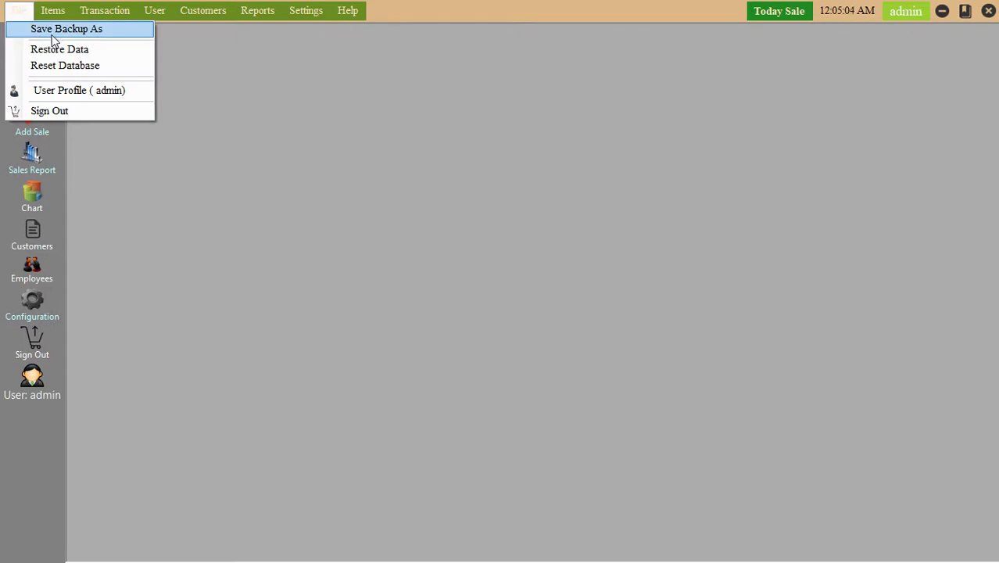
pyautogui.click(97, 36)
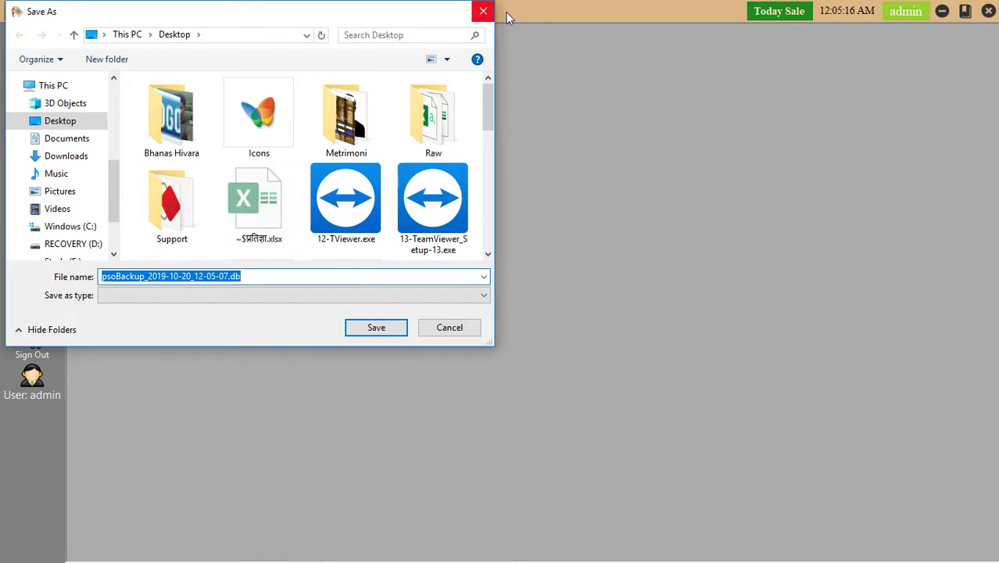
pyautogui.click(482, 13)
pyautogui.click(16, 11)
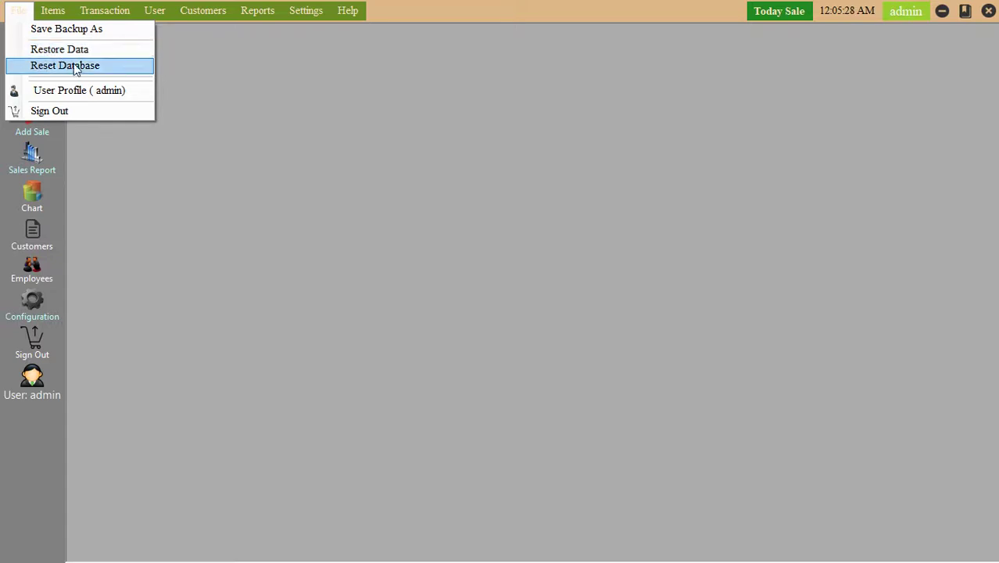
pyautogui.click(80, 67)
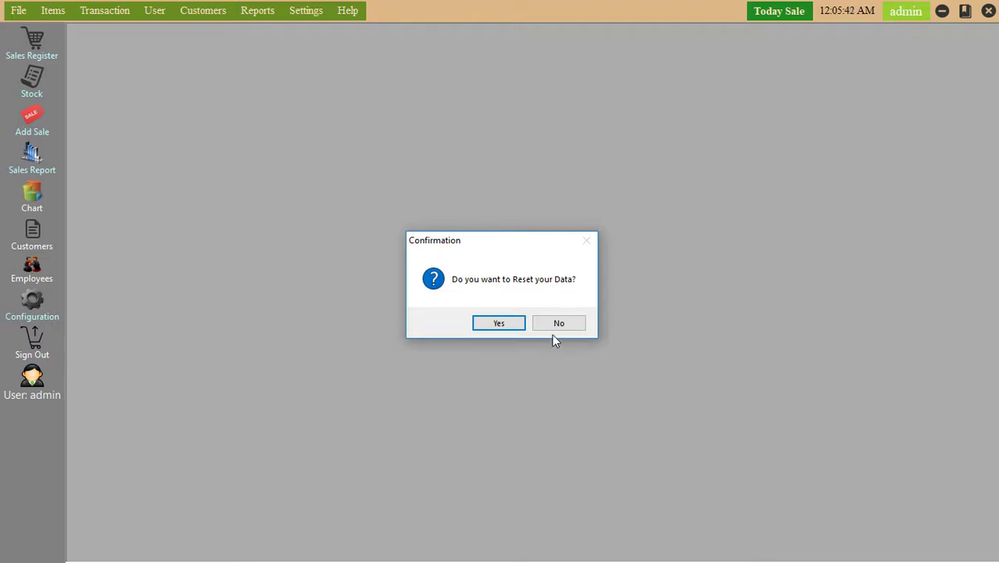
pyautogui.click(554, 327)
pyautogui.click(22, 14)
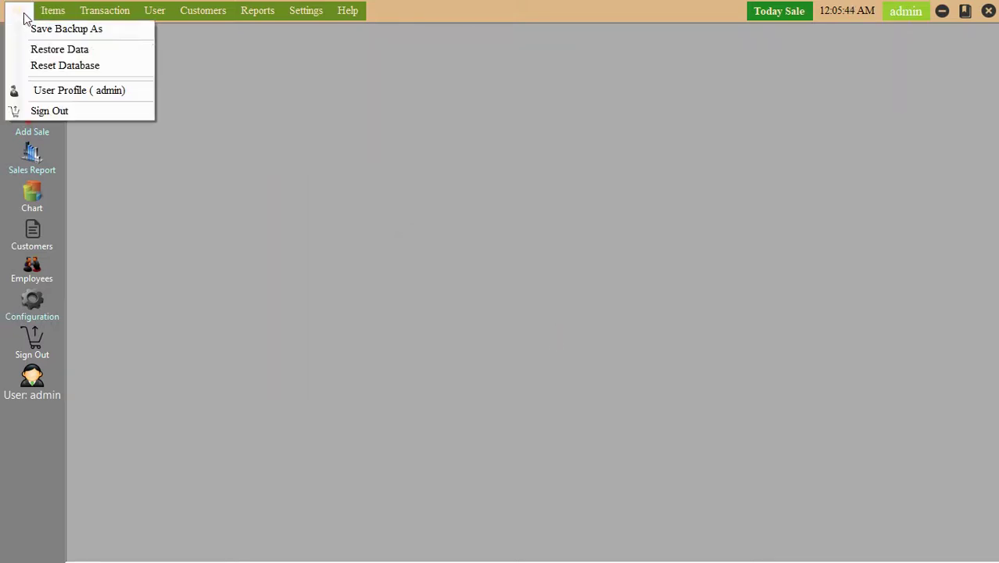
# Update the admin user profile unchanged and acknowledge the 'Successfully Data Updated!' message.
pyautogui.click(68, 91)
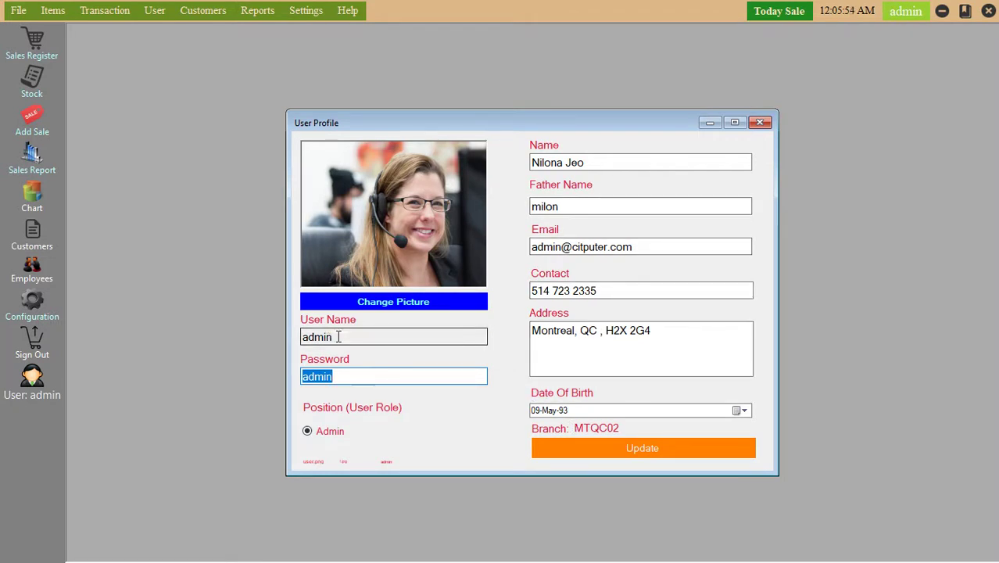
pyautogui.moveTo(338, 336); pyautogui.dragTo(295, 337)
pyautogui.moveTo(344, 377); pyautogui.dragTo(286, 373)
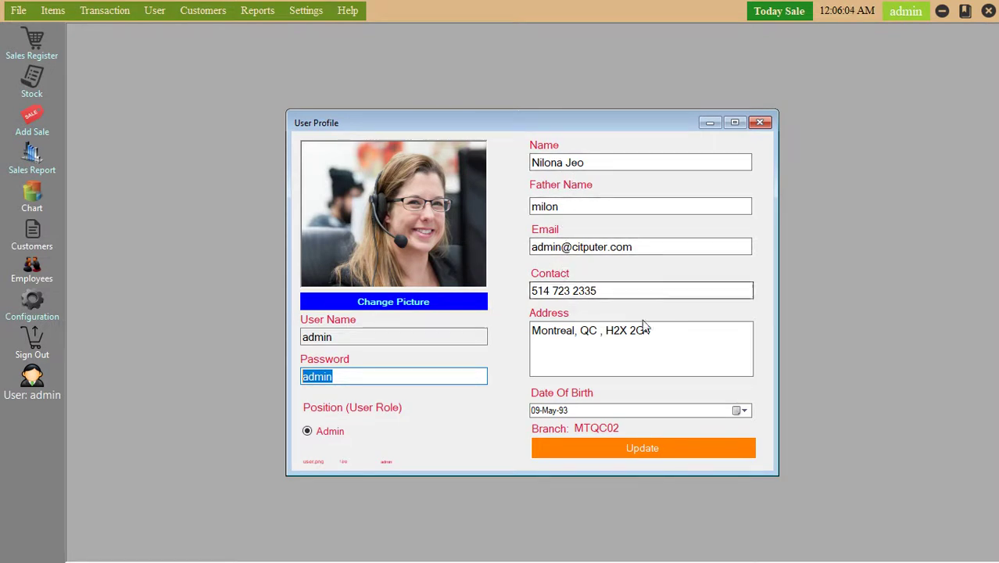
pyautogui.click(664, 450)
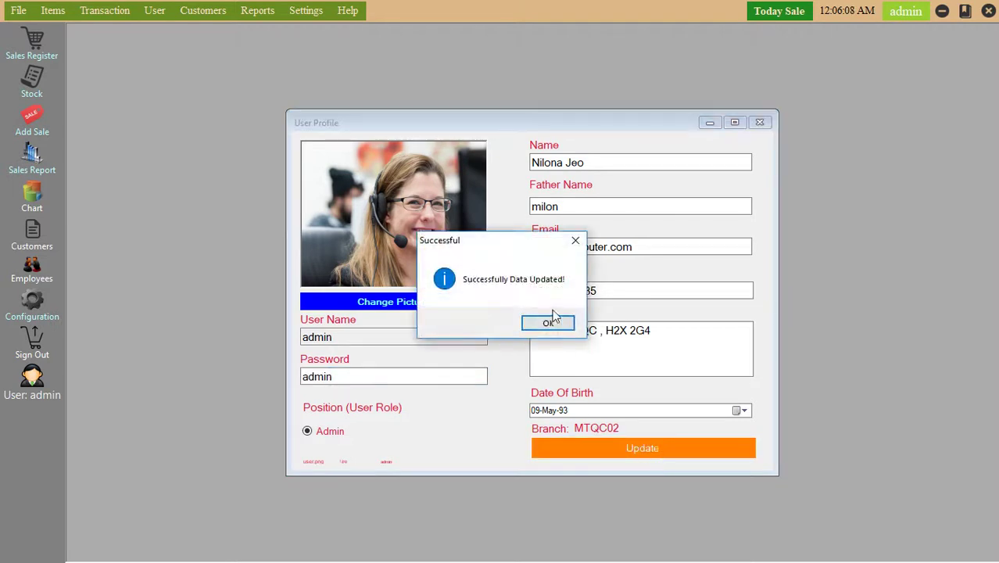
pyautogui.click(551, 322)
# Close the profile, dismiss the File menu without signing out, and open Sales Register.
pyautogui.click(757, 122)
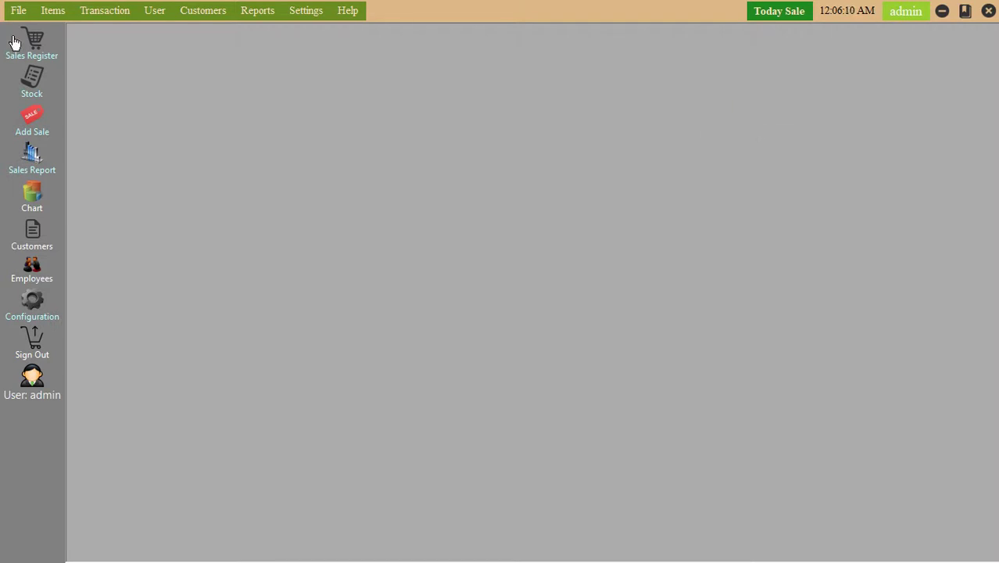
pyautogui.click(18, 11)
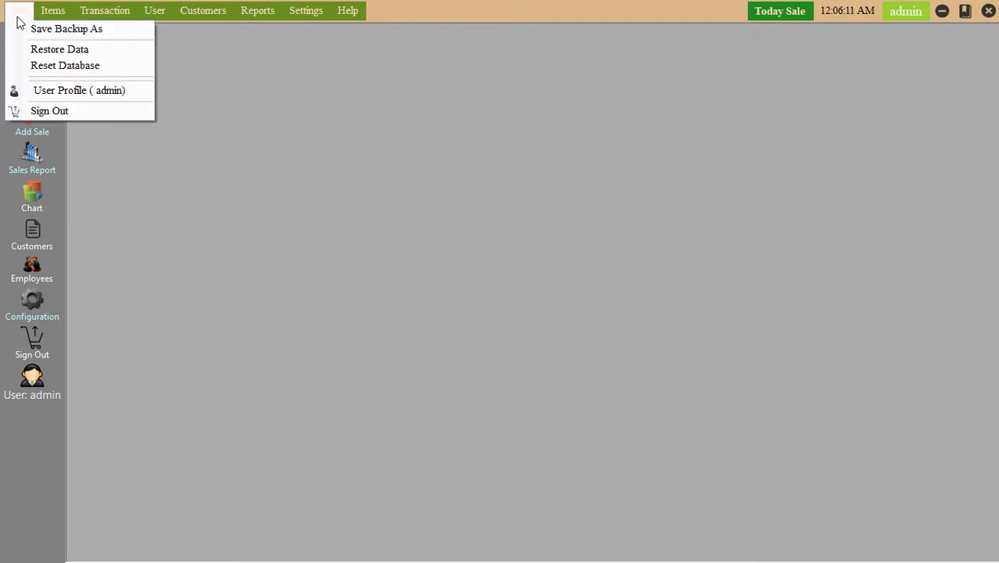
pyautogui.click(79, 120)
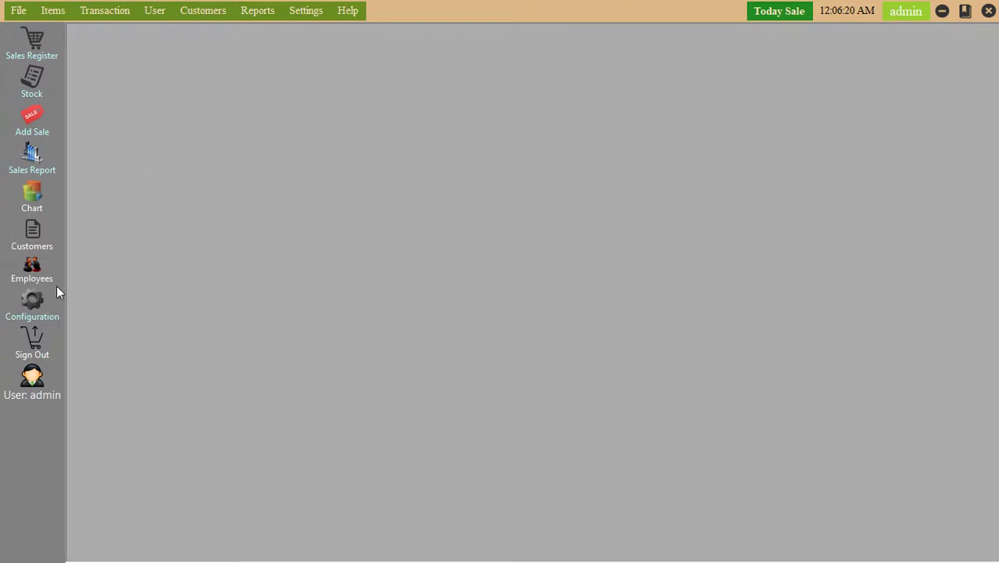
pyautogui.click(34, 49)
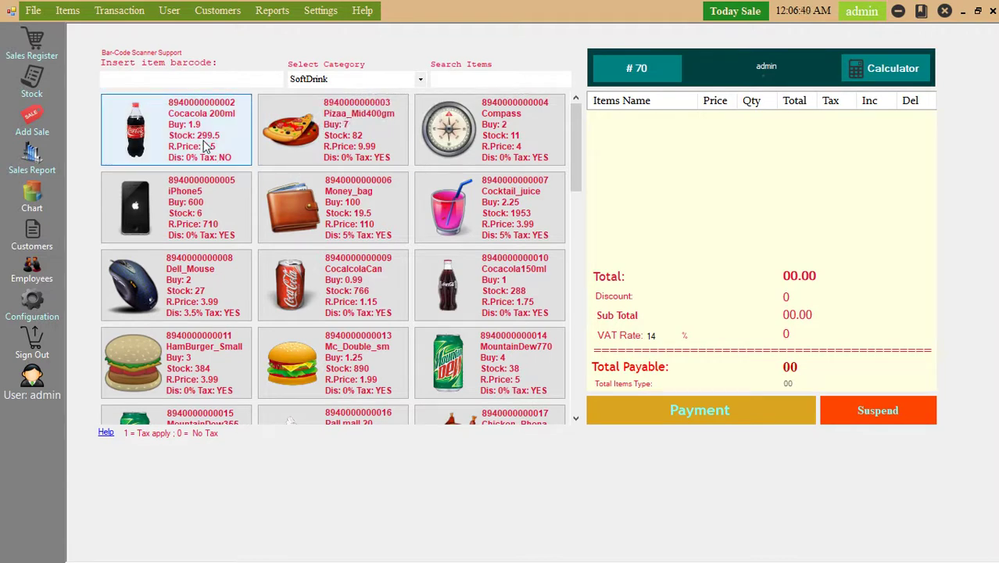
# Filter items to the SoftDrink category and add one Cocacola 200ml to the cart.
pyautogui.click(420, 83)
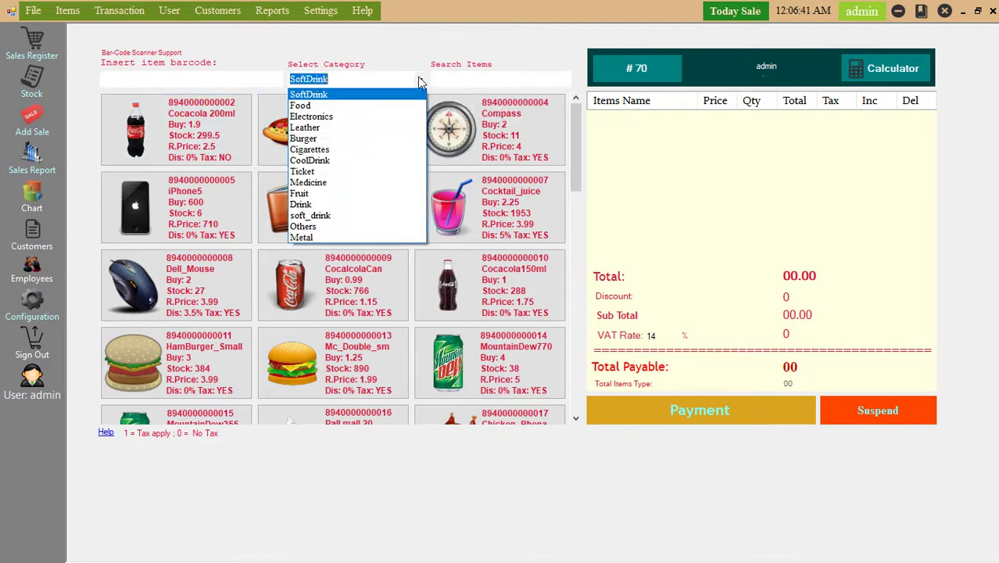
pyautogui.click(355, 118)
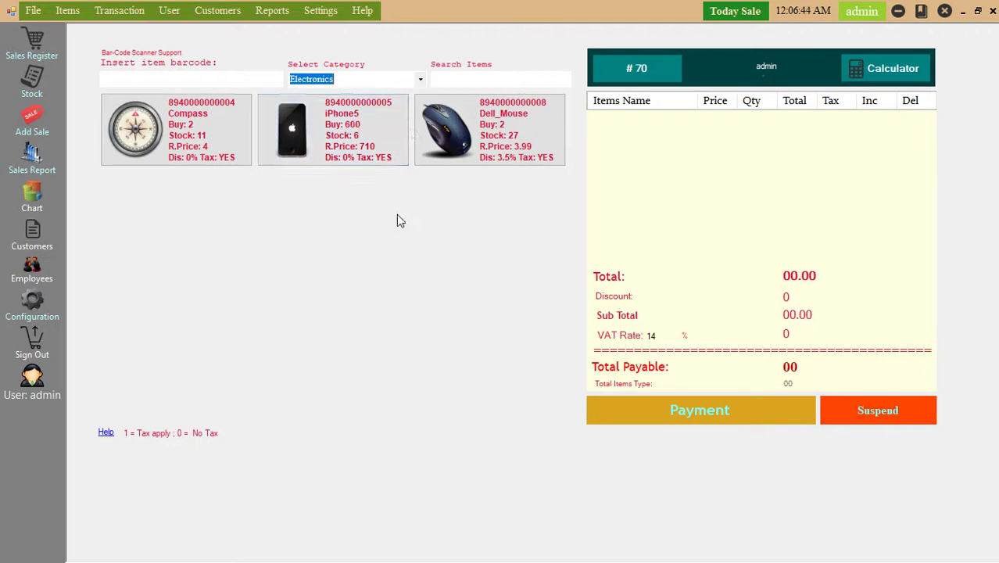
pyautogui.click(418, 83)
pyautogui.click(356, 93)
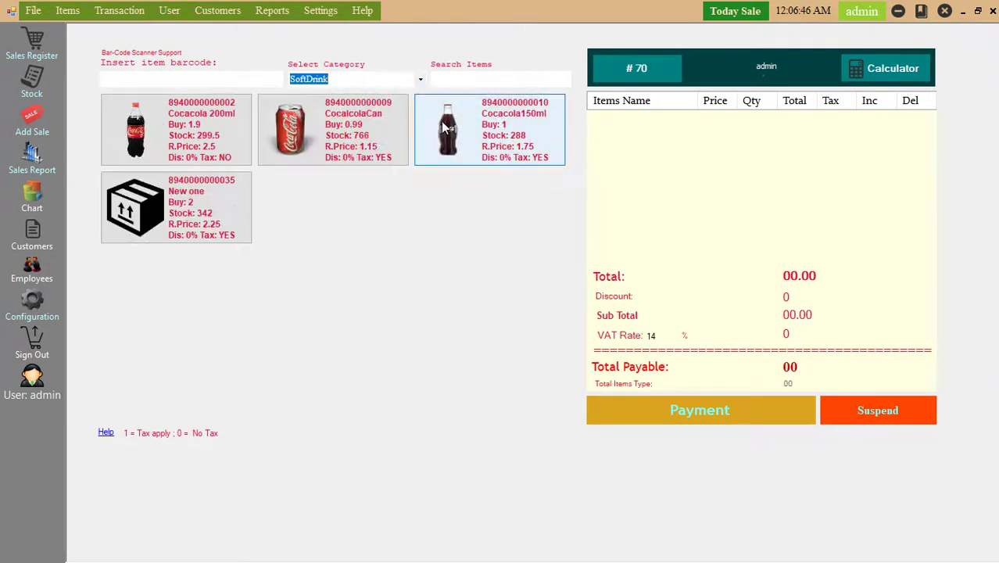
pyautogui.click(223, 155)
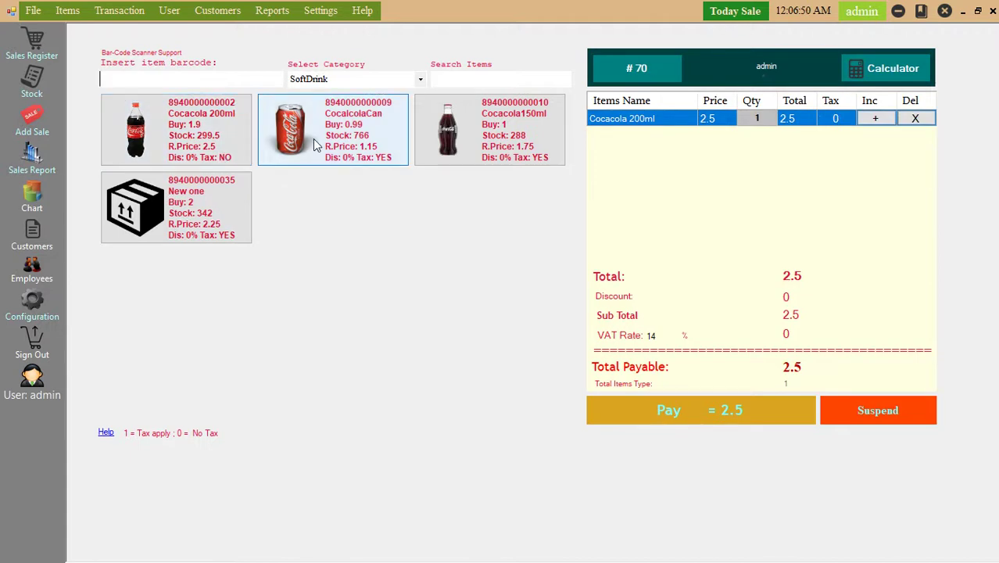
# Raise the Cocacola 200ml quantity to 3.
pyautogui.click(853, 124)
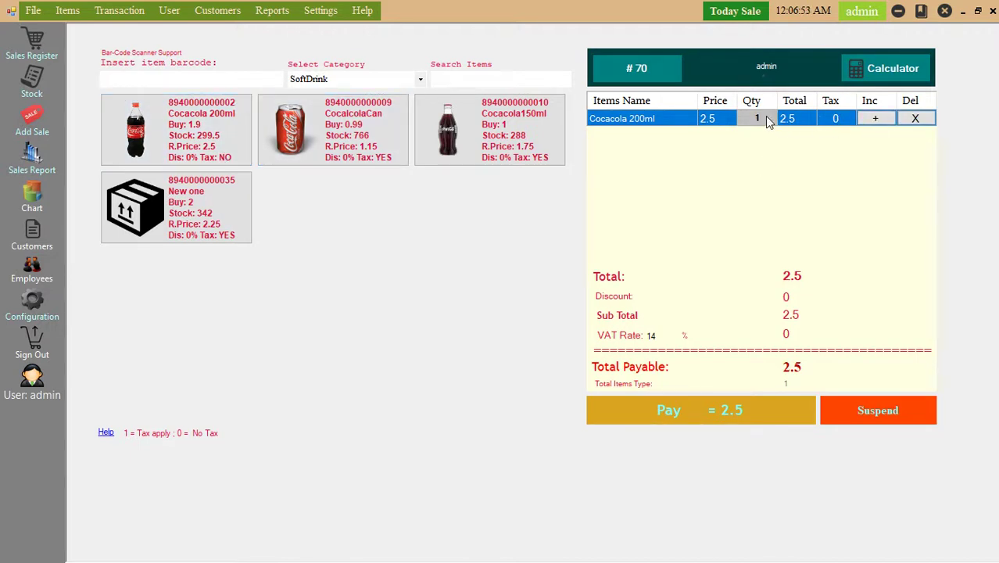
pyautogui.click(878, 121)
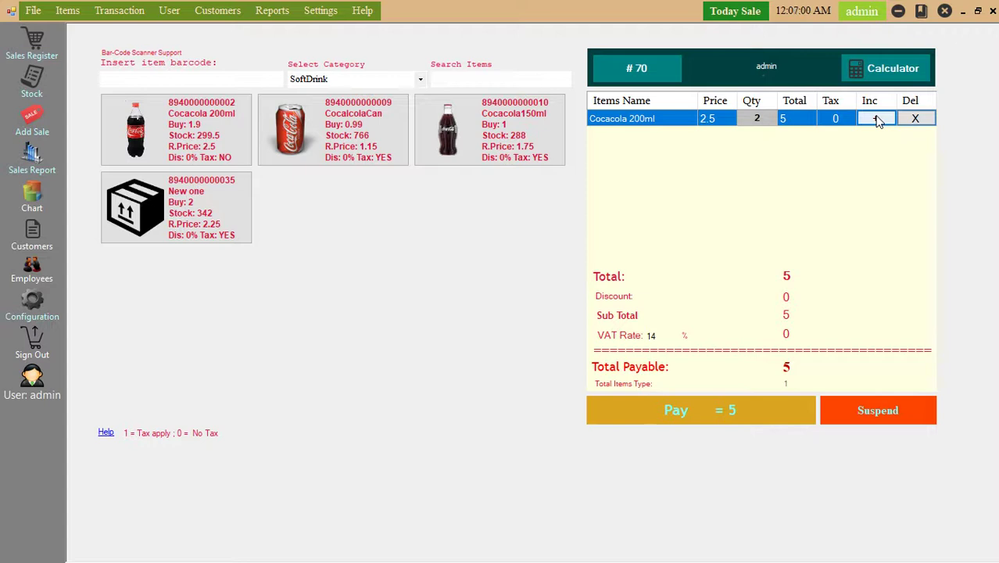
pyautogui.click(877, 121)
pyautogui.click(878, 121)
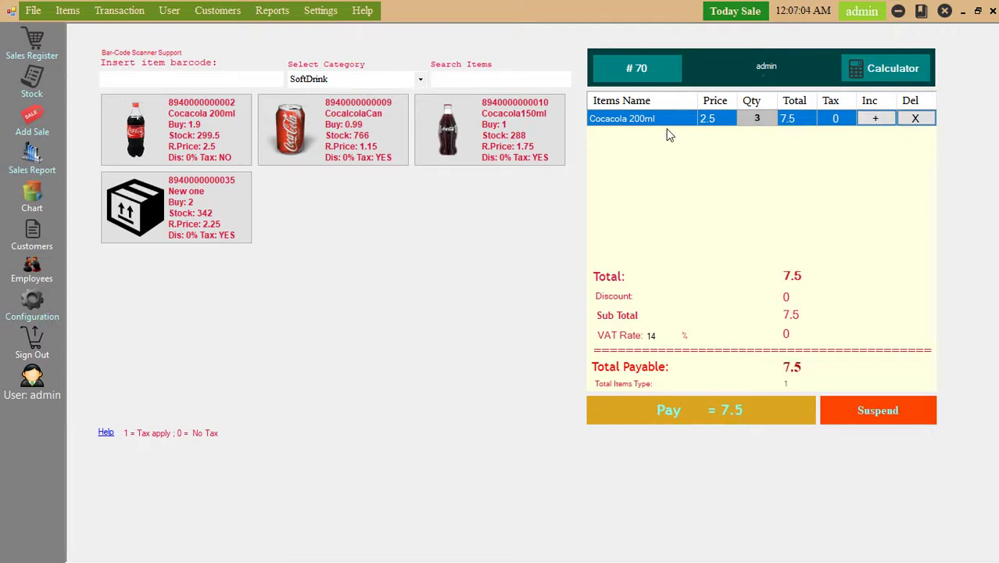
# Add CocalcolaCan to the cart and increase its quantity.
pyautogui.click(338, 127)
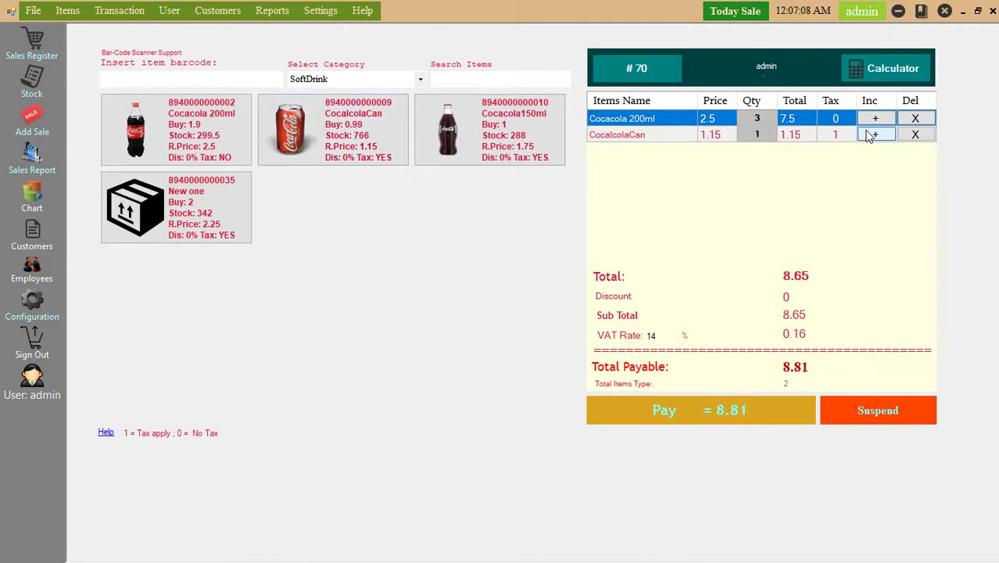
pyautogui.click(875, 138)
pyautogui.click(876, 137)
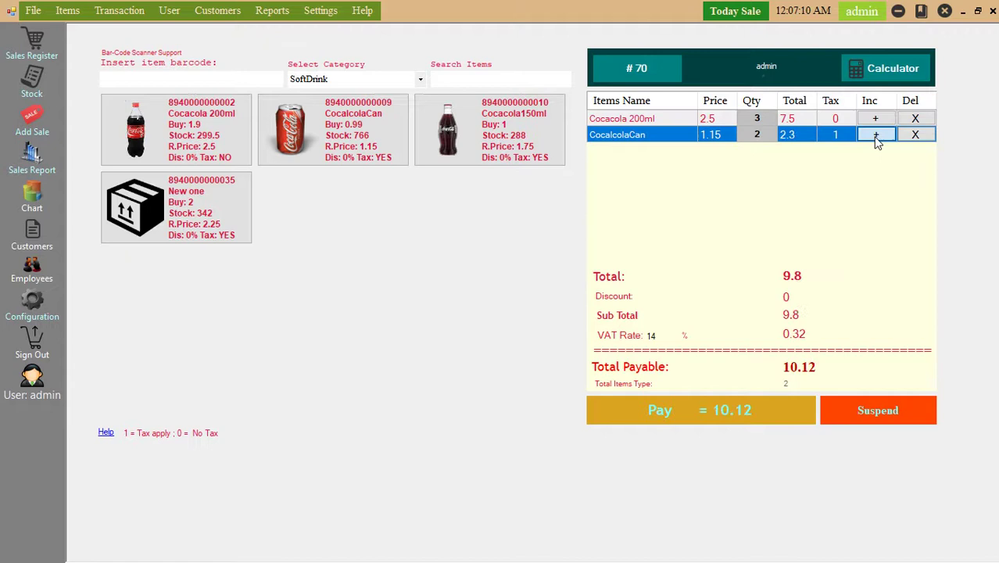
pyautogui.click(876, 138)
pyautogui.click(877, 138)
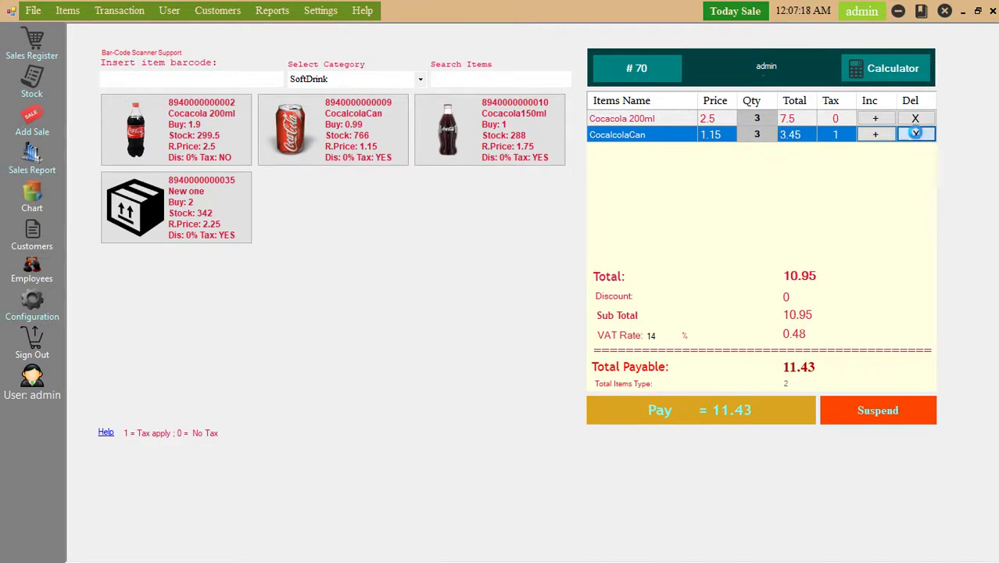
# Delete and re-add the CocalcolaCan line, setting its quantity to 3 for a total of 11.43.
pyautogui.click(916, 137)
pyautogui.click(486, 327)
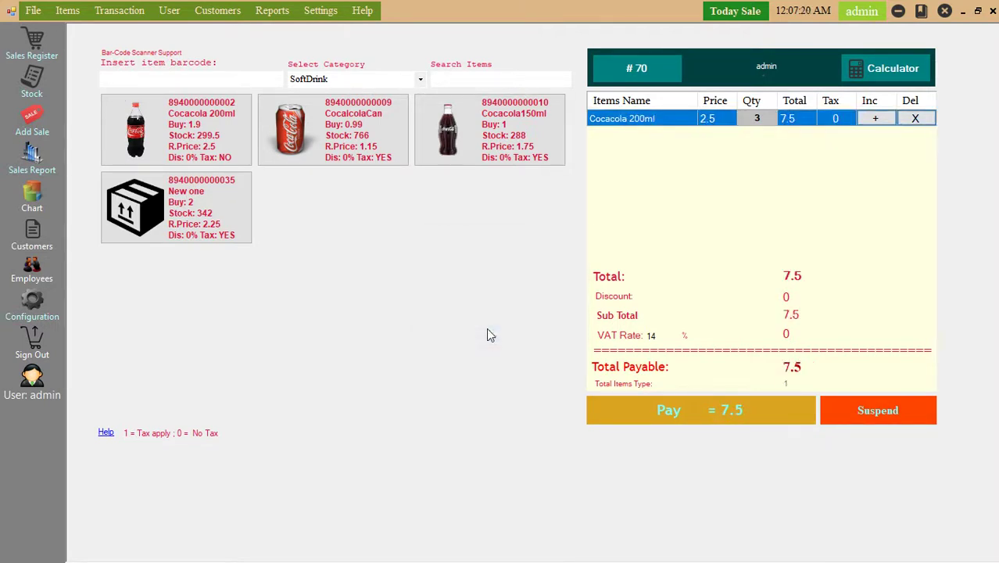
pyautogui.click(341, 143)
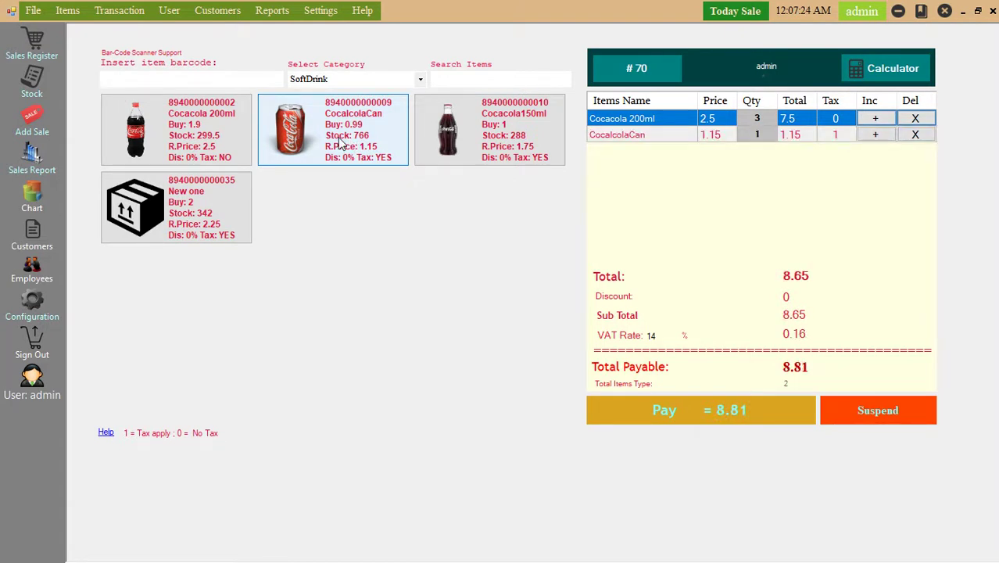
pyautogui.click(876, 135)
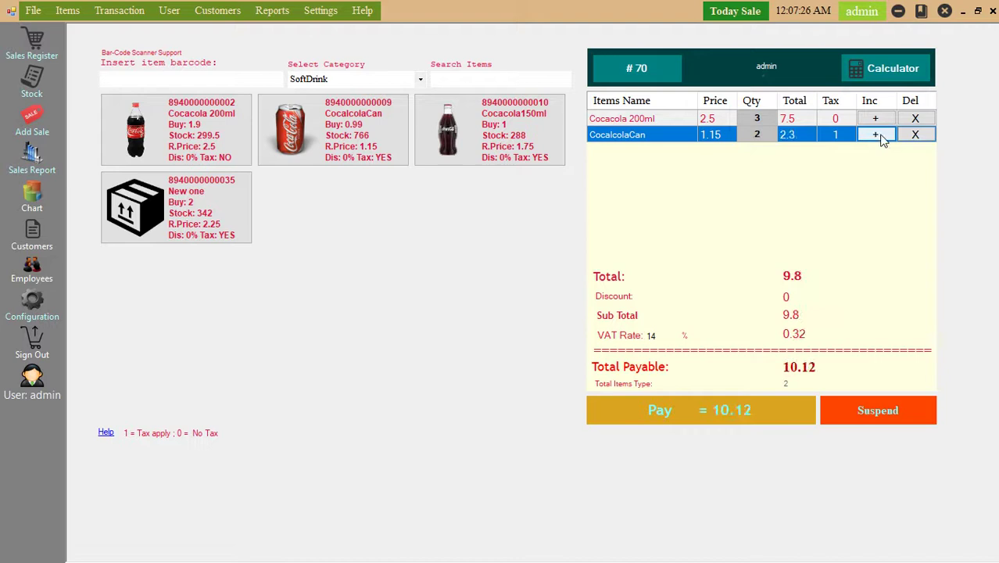
pyautogui.click(876, 136)
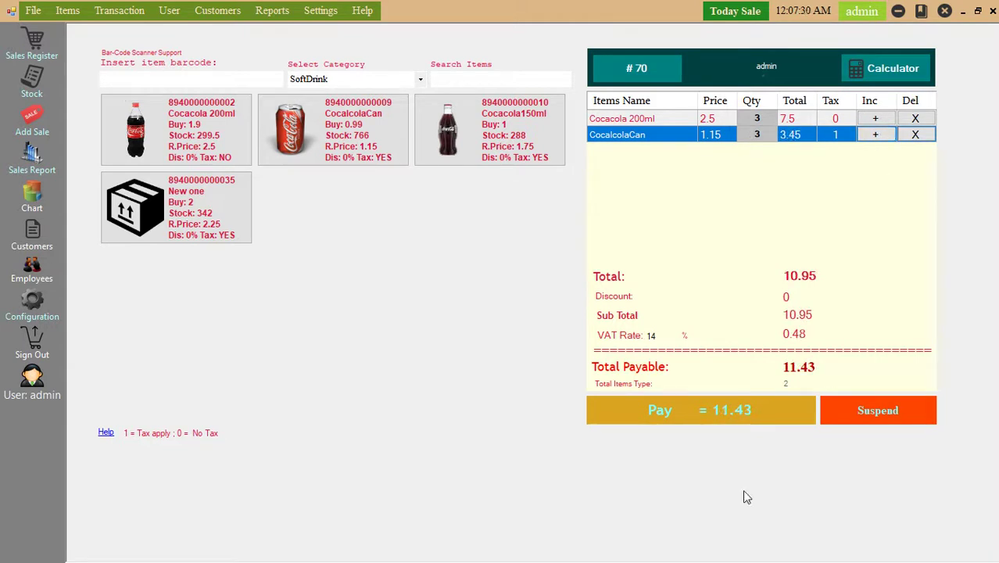
# Open payment for the 11.43 sale, keeping Cash and the current sales date.
pyautogui.click(717, 419)
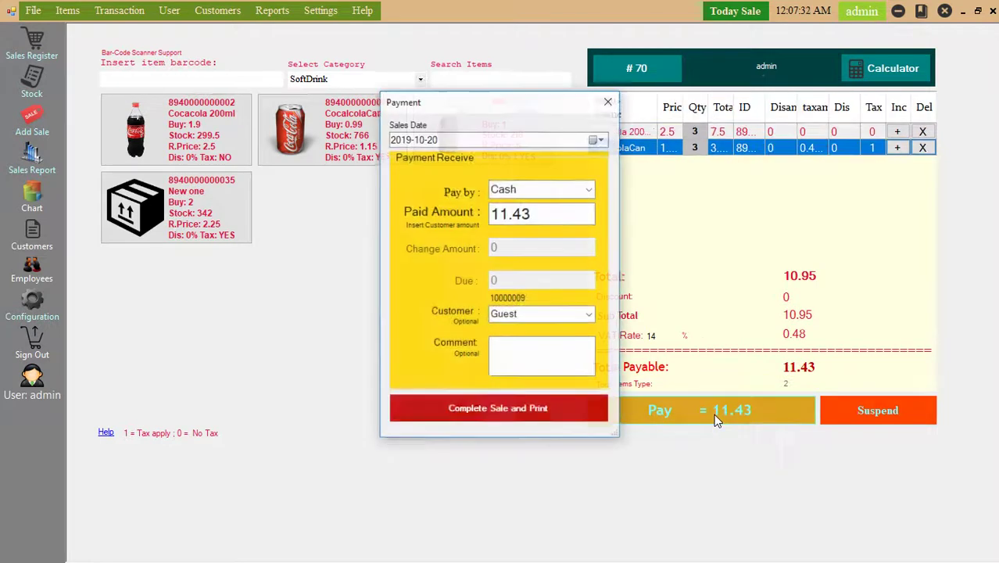
pyautogui.click(589, 191)
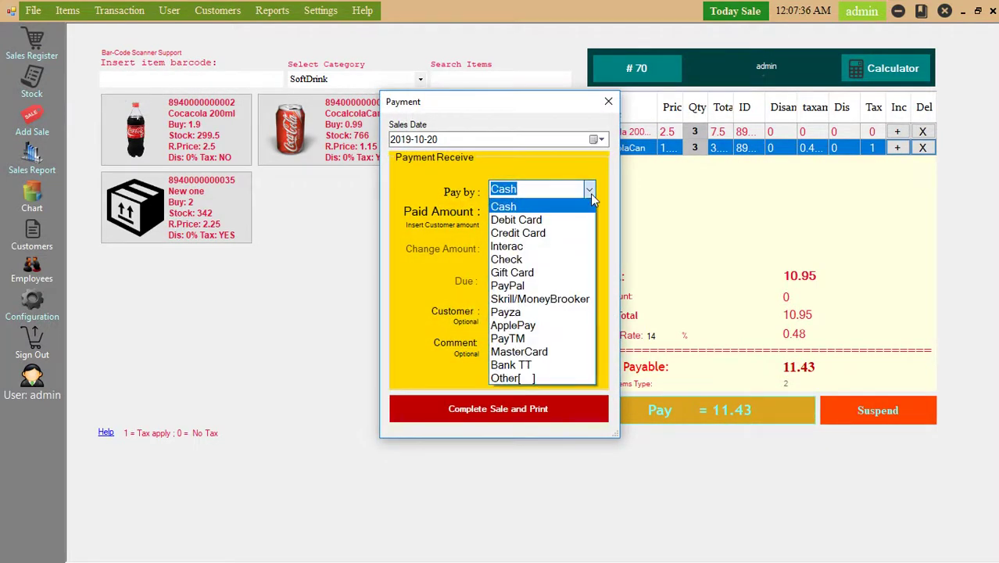
pyautogui.click(590, 192)
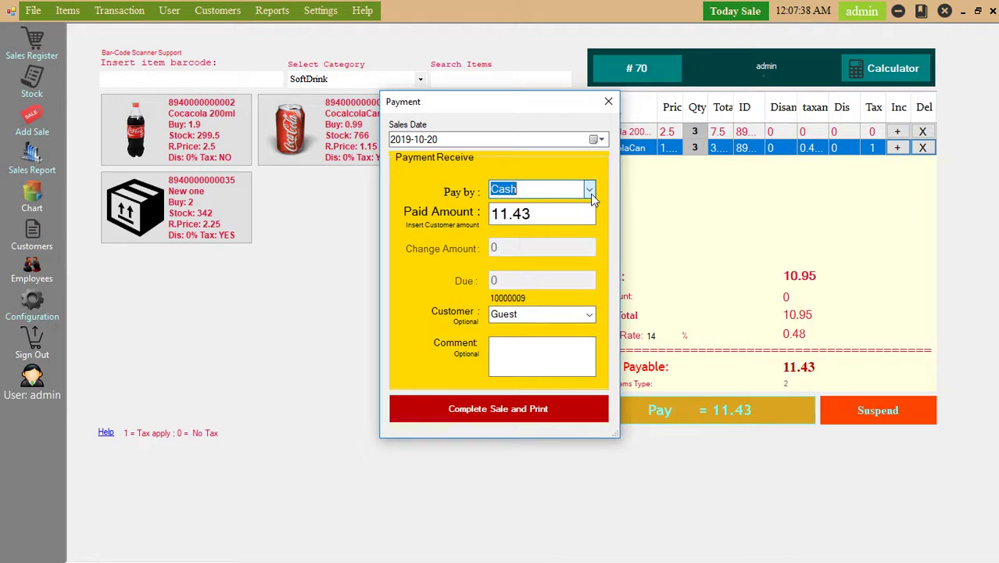
pyautogui.click(591, 195)
pyautogui.click(591, 196)
pyautogui.click(596, 140)
pyautogui.click(602, 174)
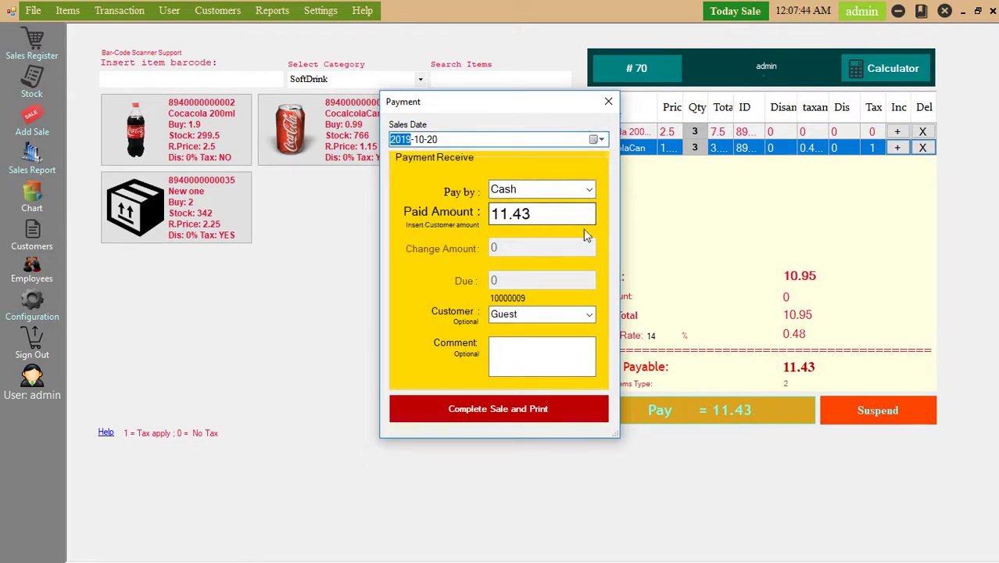
# Try other customers, including New Customer, then set the sale's customer back to Guest.
pyautogui.click(590, 315)
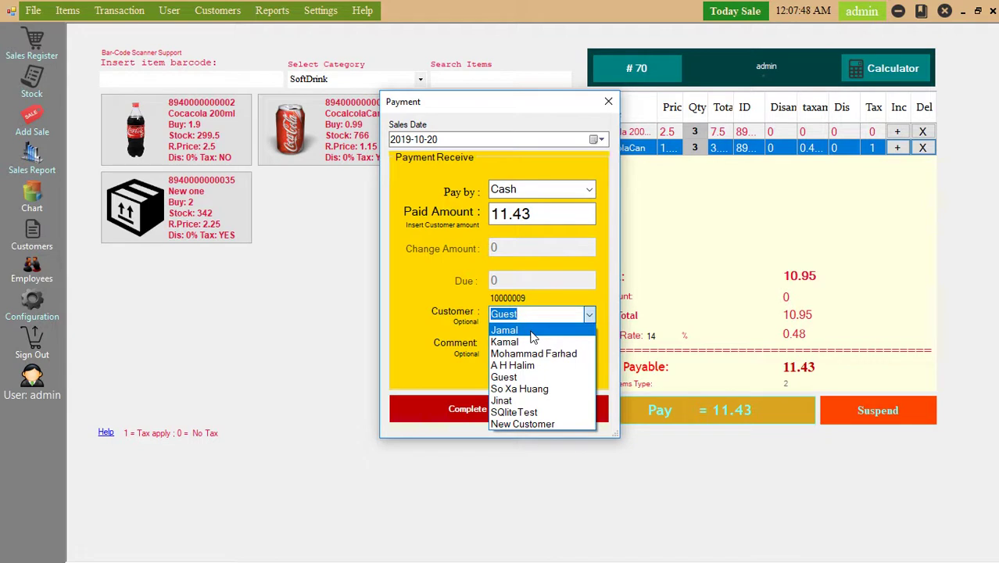
pyautogui.click(590, 314)
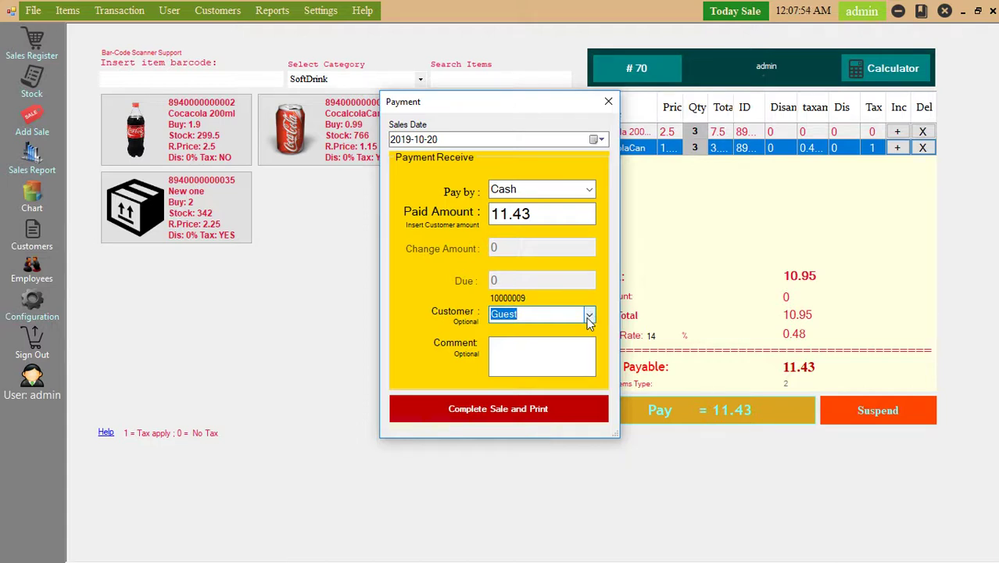
pyautogui.click(590, 315)
pyautogui.click(589, 321)
pyautogui.click(590, 319)
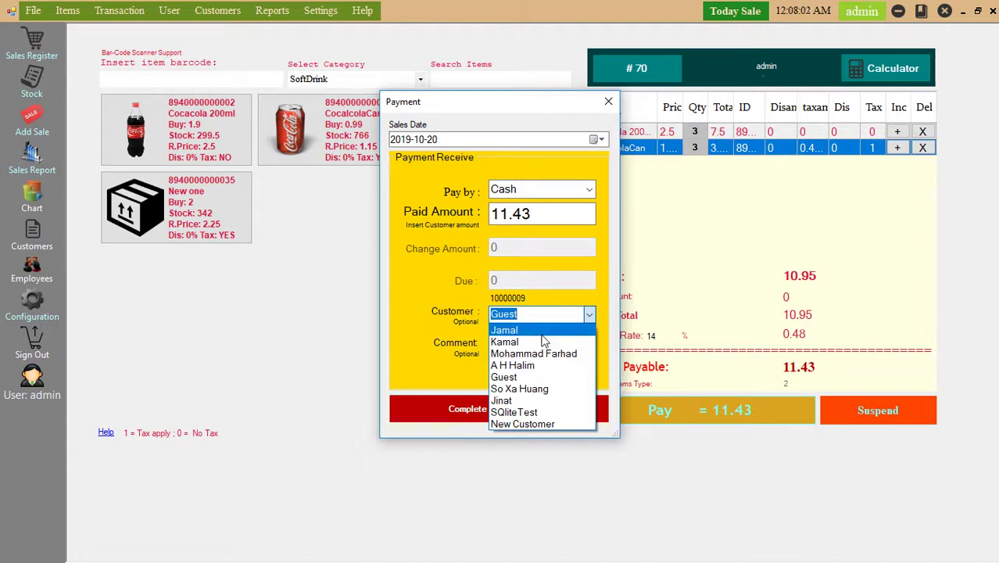
pyautogui.click(520, 343)
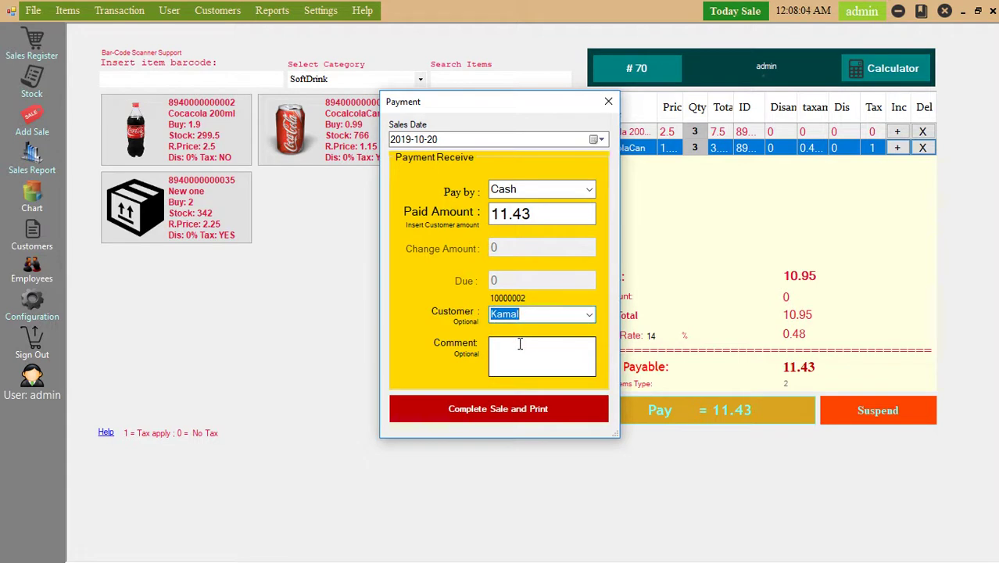
pyautogui.click(590, 316)
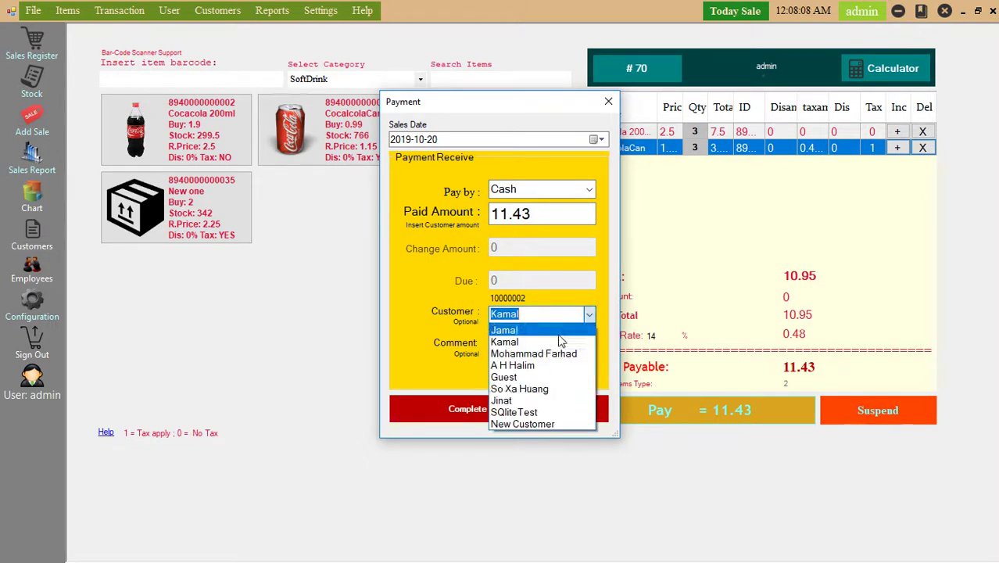
pyautogui.click(548, 384)
pyautogui.click(589, 317)
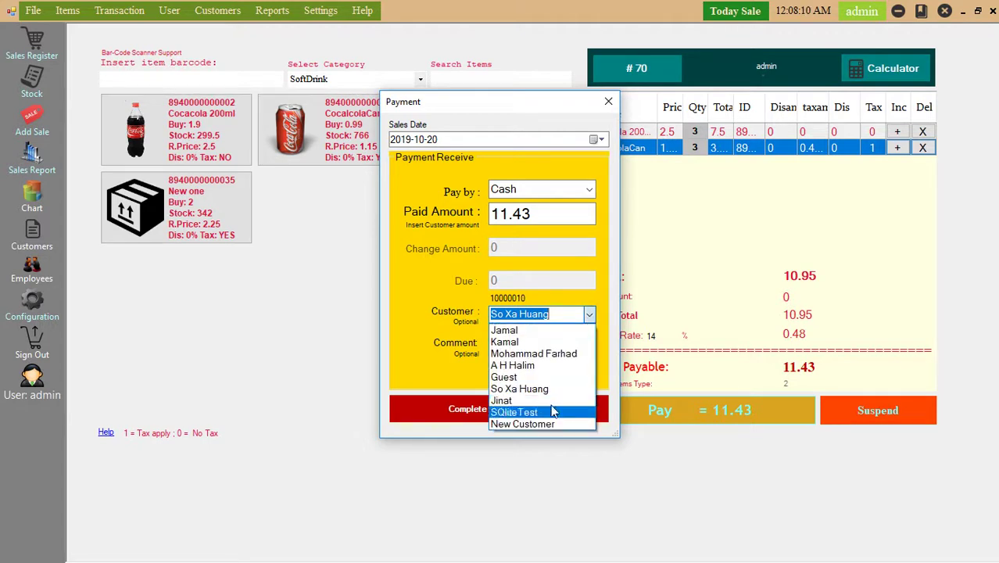
pyautogui.click(555, 425)
pyautogui.click(590, 317)
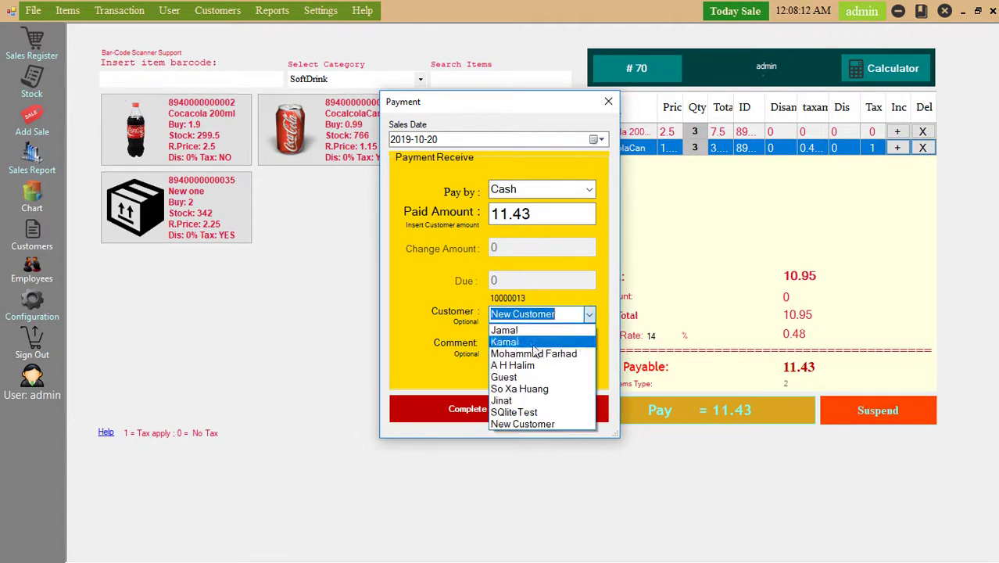
pyautogui.click(528, 381)
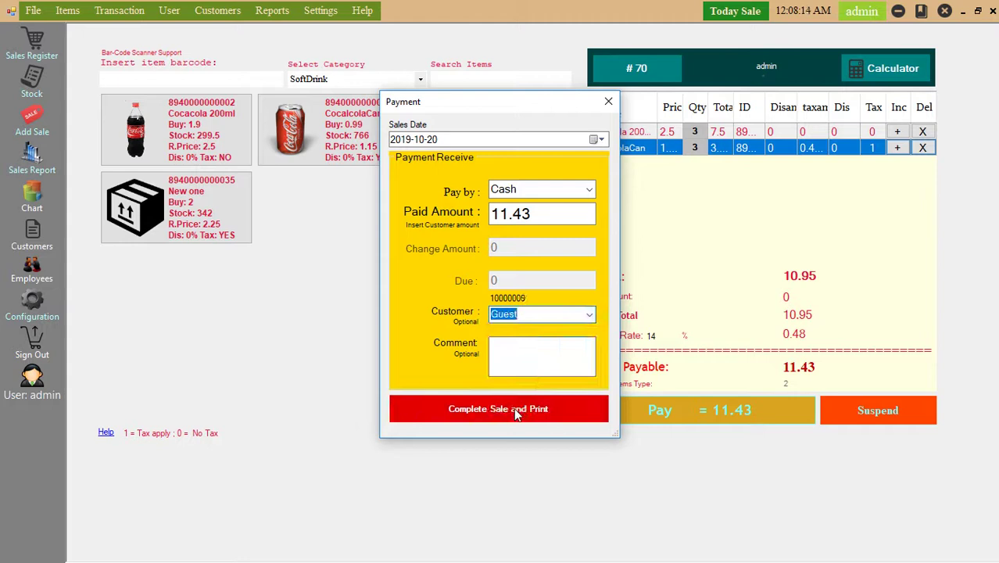
# Complete sale #70 with a printed receipt and preview it at 100% zoom.
pyautogui.click(515, 413)
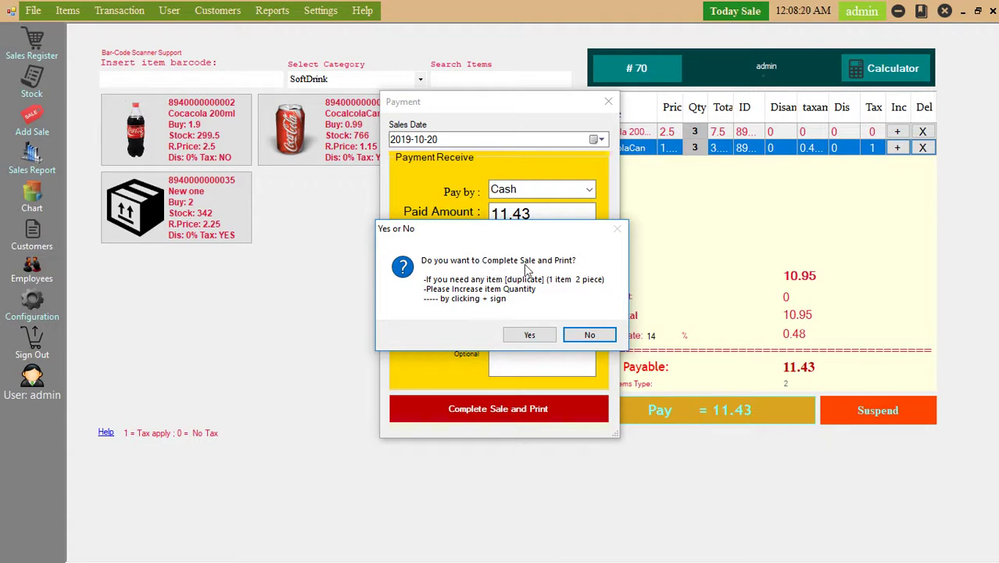
pyautogui.click(530, 335)
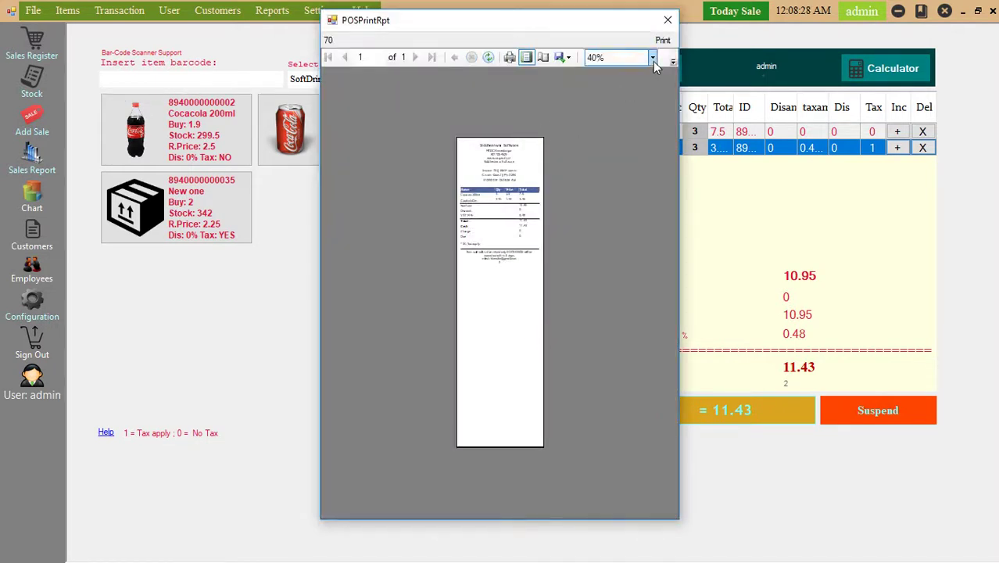
pyautogui.click(653, 58)
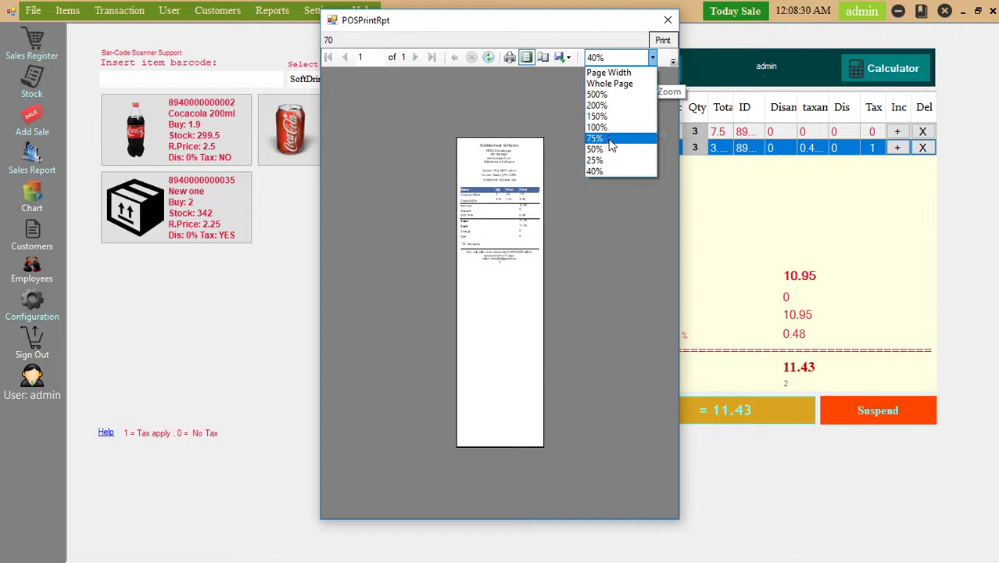
pyautogui.click(612, 127)
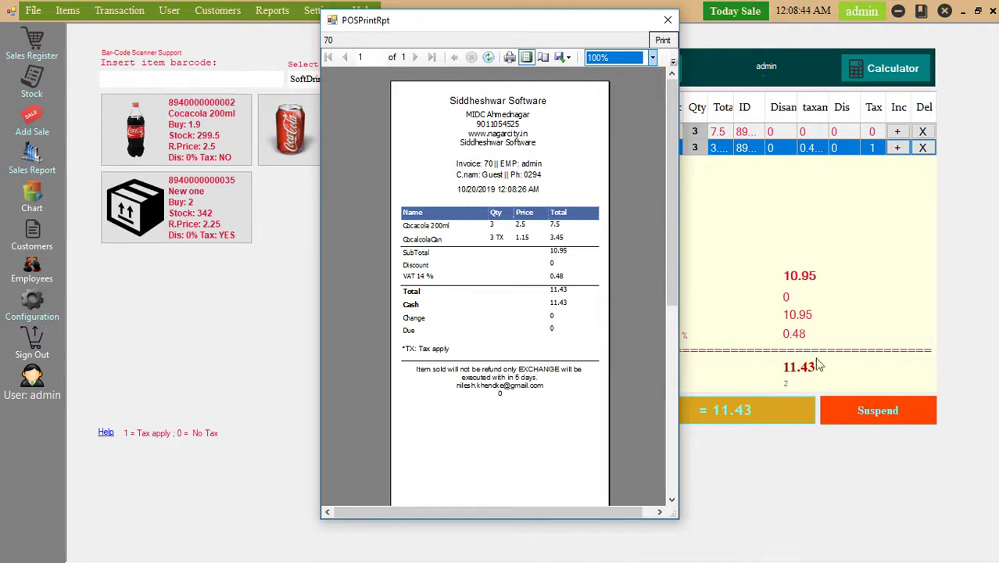
# Close the receipt preview, the Payment form and the Sales Register window.
pyautogui.click(668, 21)
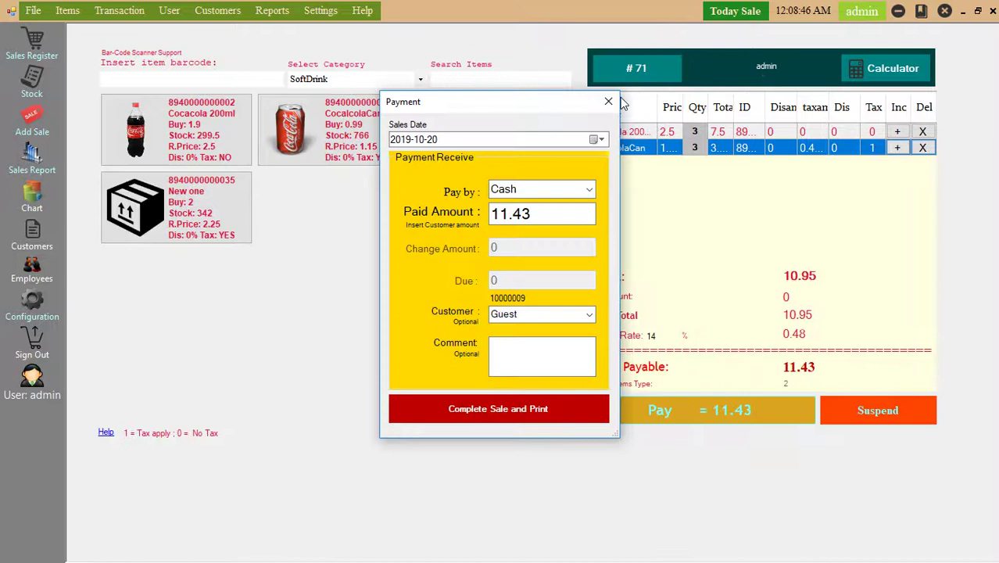
pyautogui.click(609, 102)
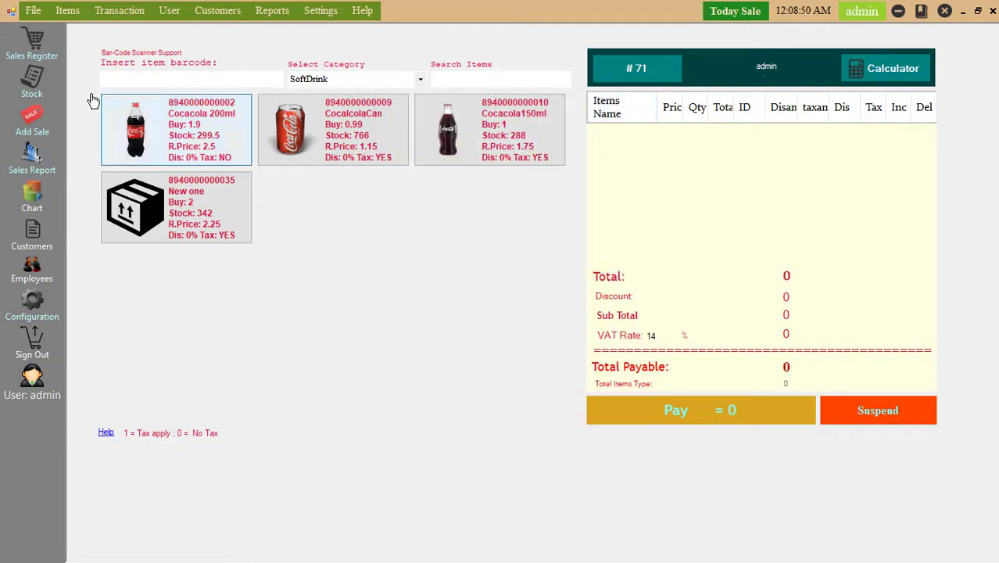
pyautogui.click(991, 13)
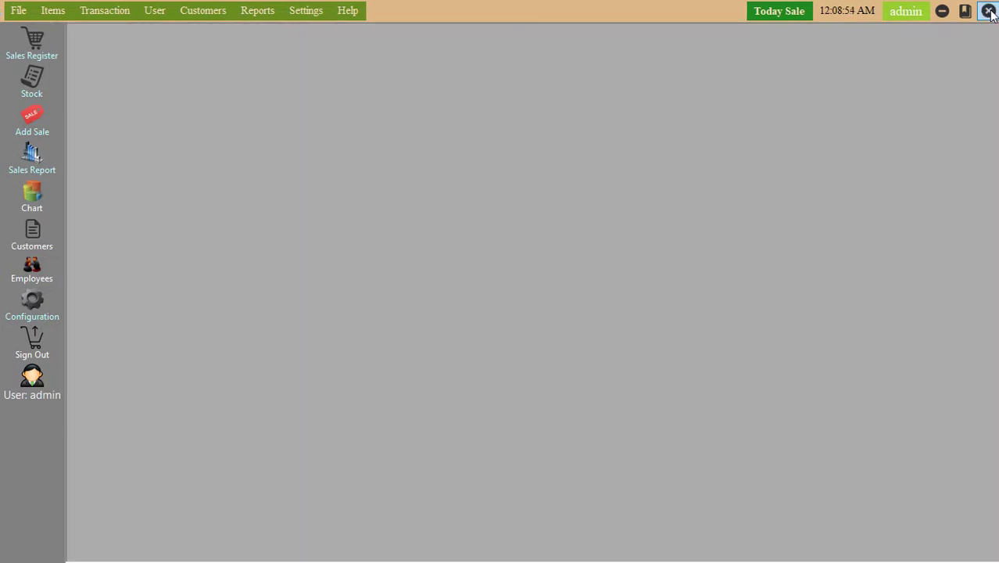
# Open the Stock item list of 45 products and view a product's Item Details.
pyautogui.click(32, 82)
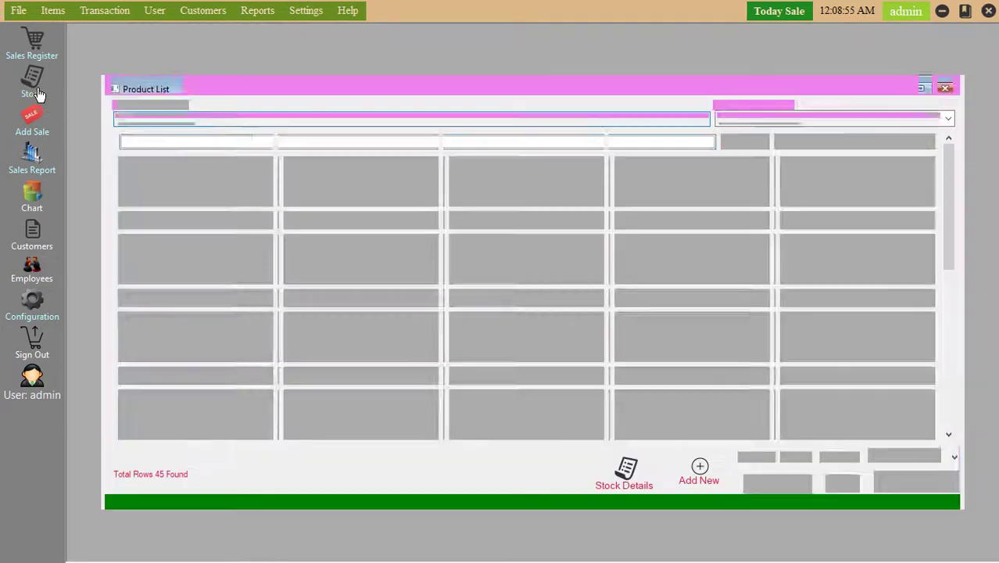
pyautogui.moveTo(207, 191)
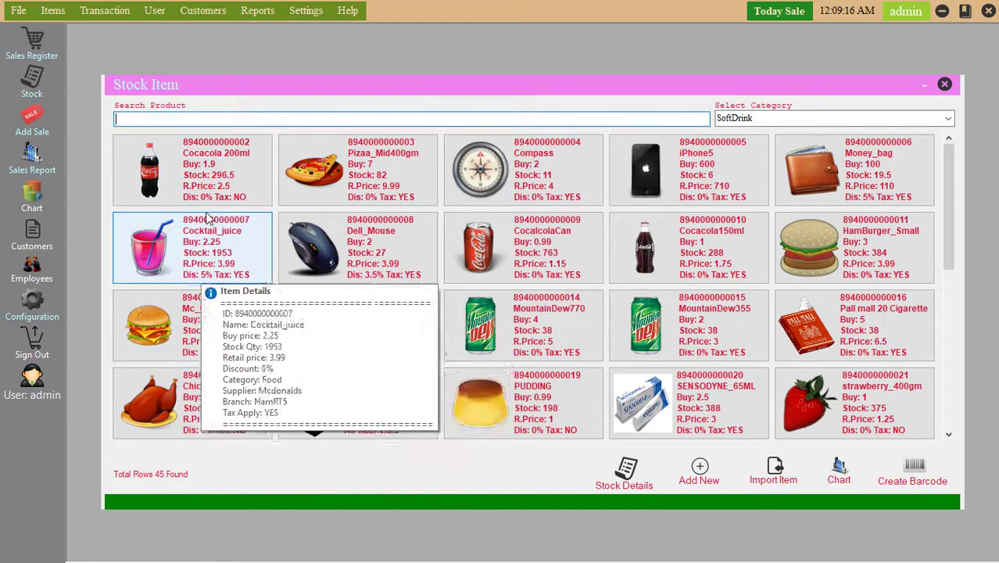
# Open Cocacola 200ml for editing, keep CocaCola as supplier, and list the 11 product categories.
pyautogui.doubleClick(209, 162)
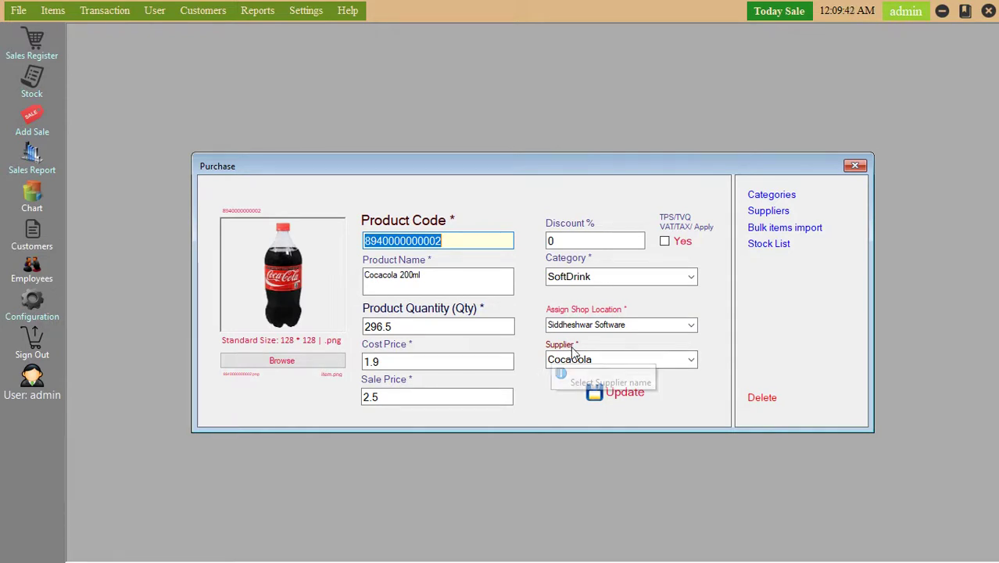
pyautogui.click(691, 361)
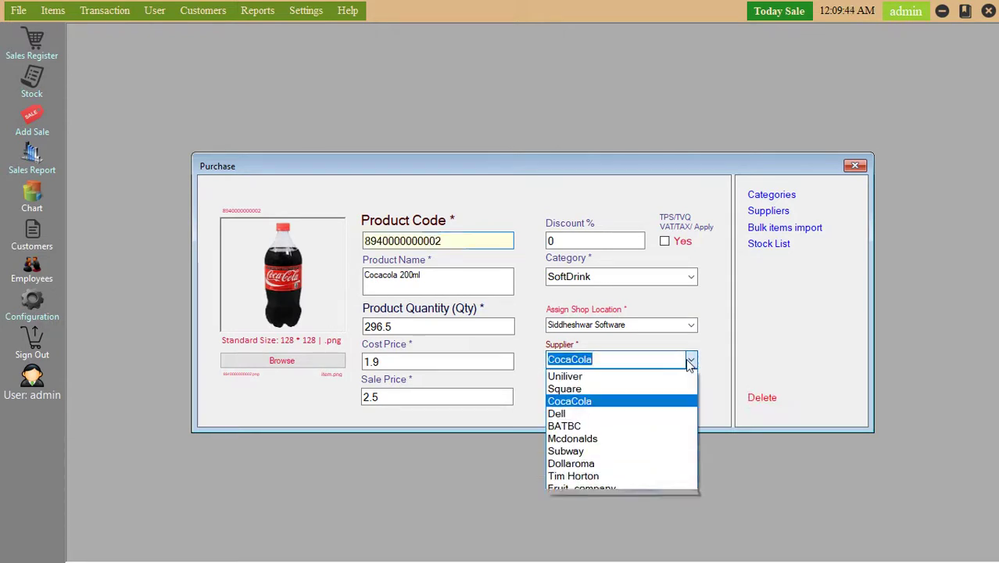
pyautogui.click(690, 361)
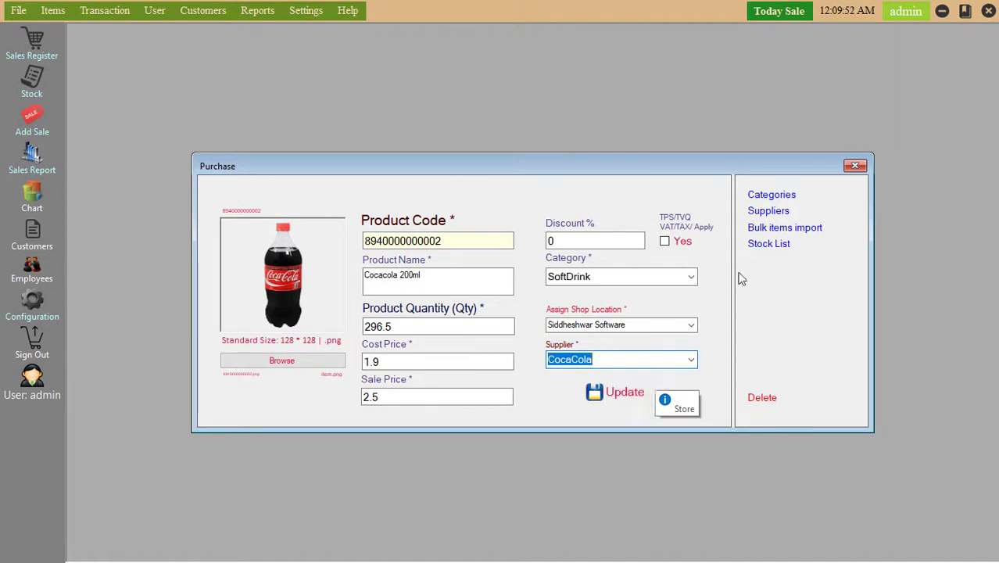
pyautogui.click(772, 197)
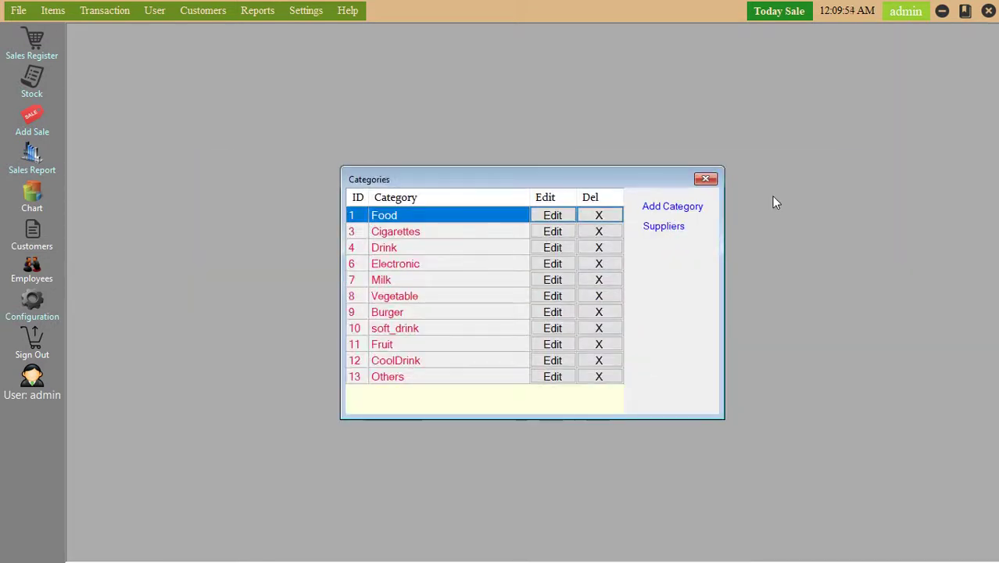
# Open the list of 10 suppliers, then close it again.
pyautogui.click(677, 227)
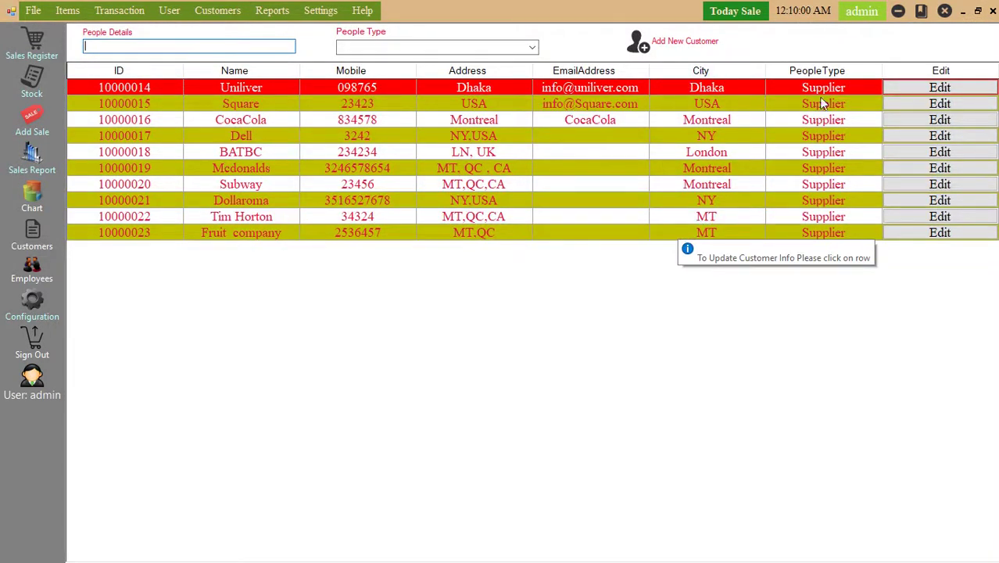
pyautogui.click(993, 11)
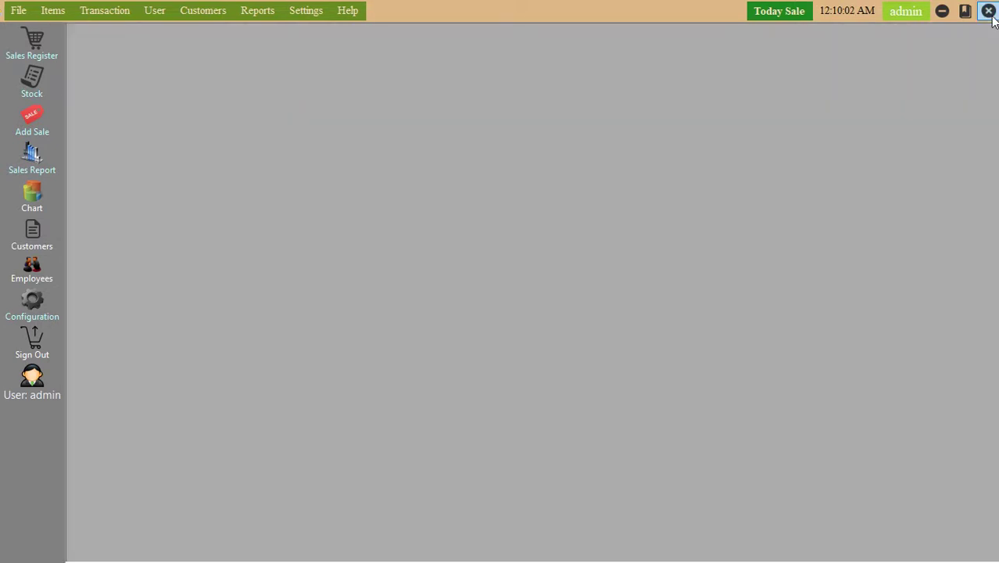
# Start a new sale and add one Pizaa_Mid400gm and one Compass.
pyautogui.click(36, 132)
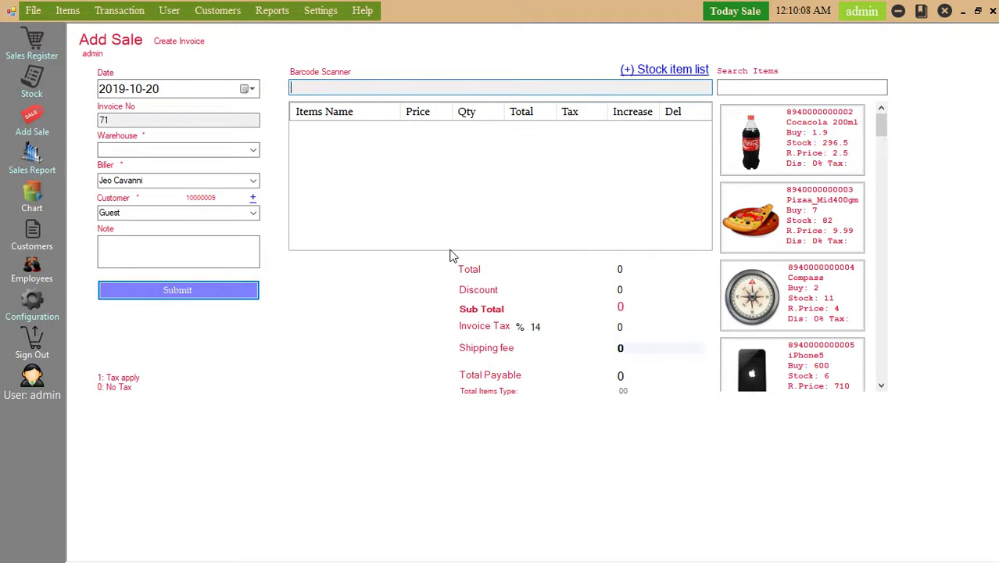
pyautogui.click(397, 87)
pyautogui.click(817, 233)
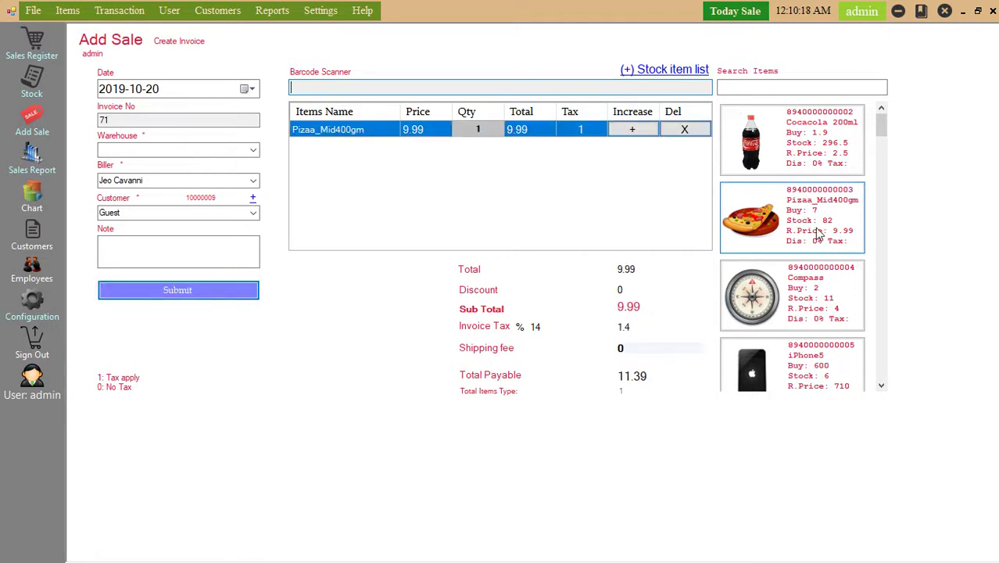
pyautogui.click(817, 290)
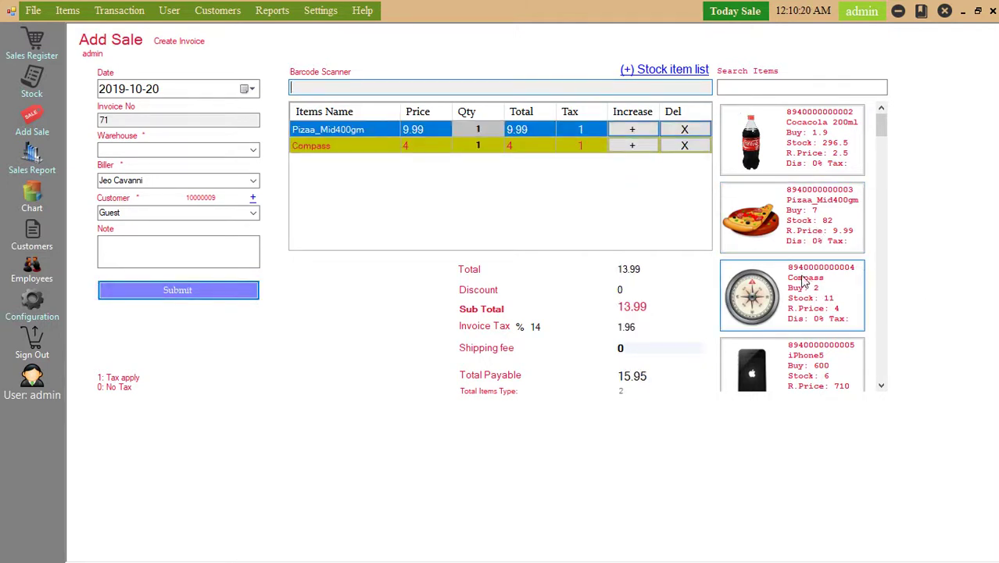
pyautogui.click(125, 293)
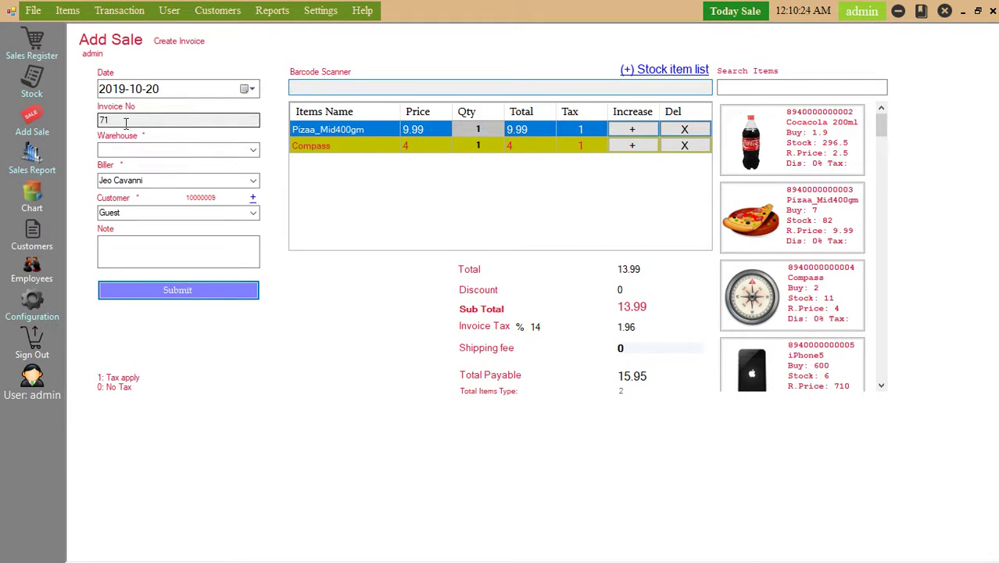
# Select Warehouse-1 for invoice 71, keeping the current biller.
pyautogui.moveTo(126, 121); pyautogui.dragTo(99, 123)
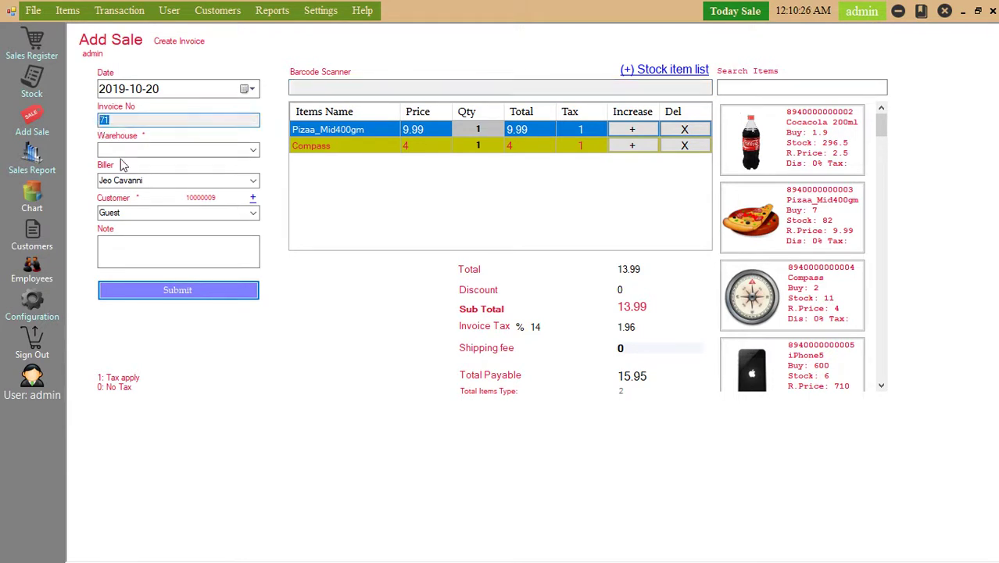
pyautogui.click(253, 149)
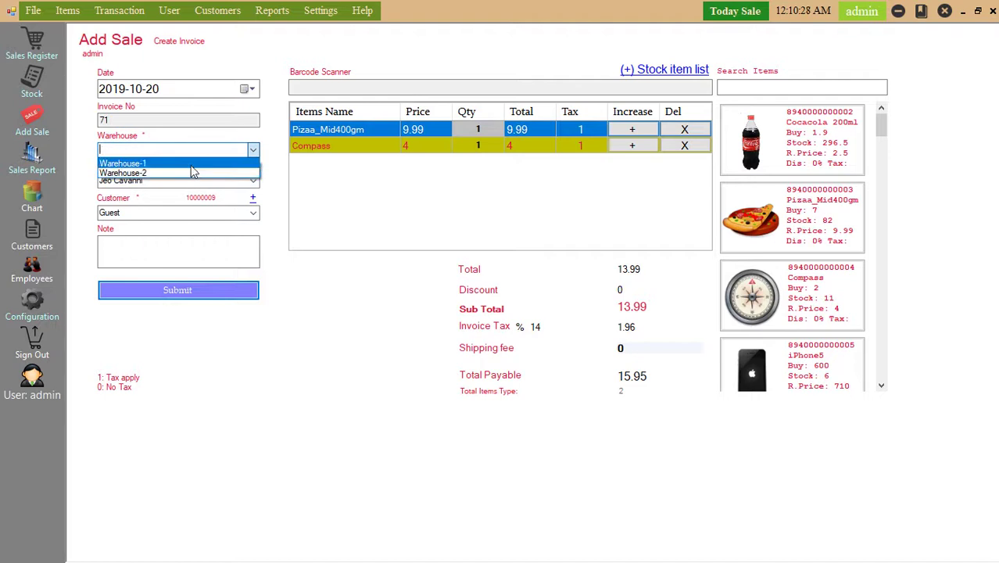
pyautogui.click(193, 163)
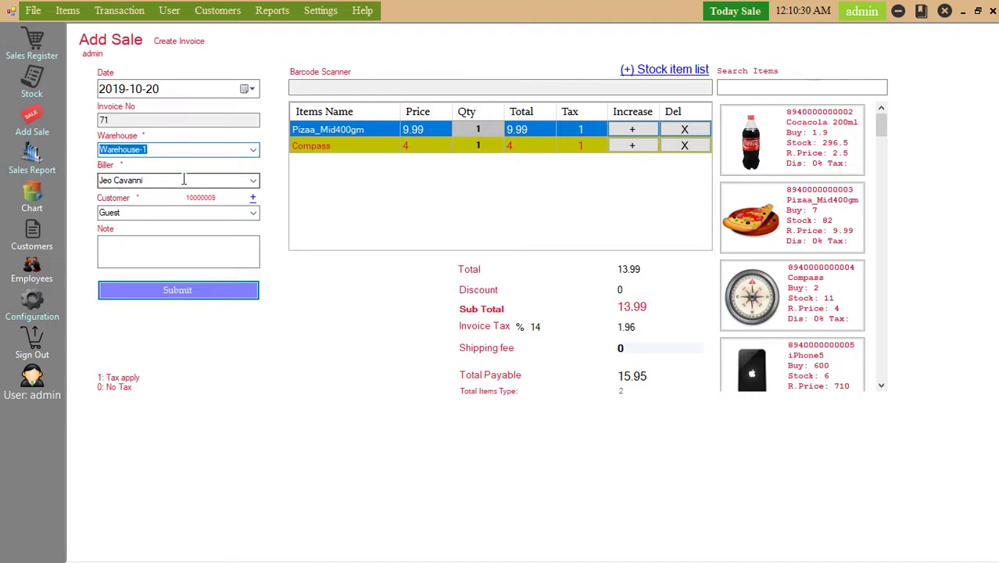
pyautogui.click(252, 181)
pyautogui.click(252, 186)
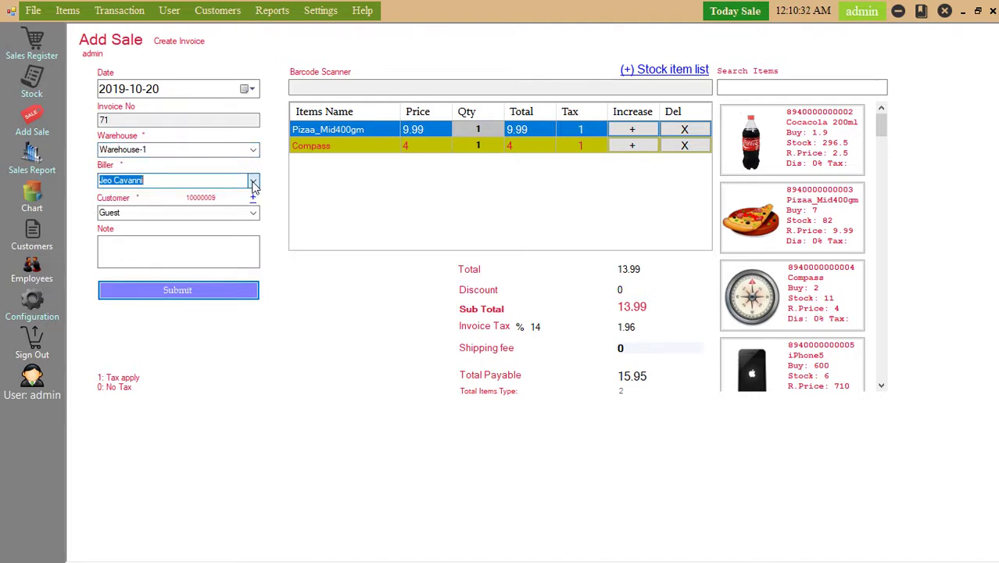
# Complete the 15.95 sale for invoice 71 and bring up its printable invoice.
pyautogui.click(184, 296)
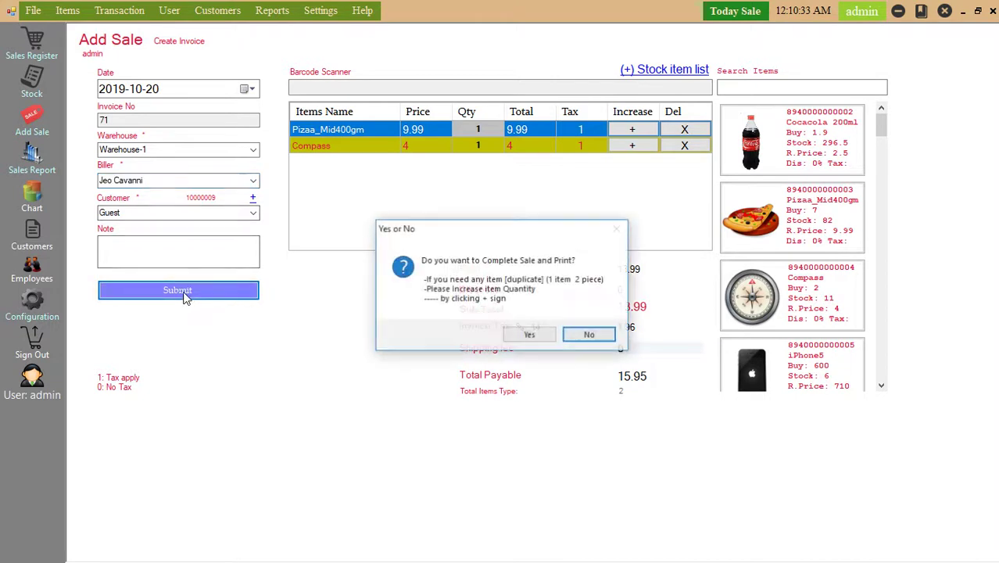
pyautogui.click(529, 336)
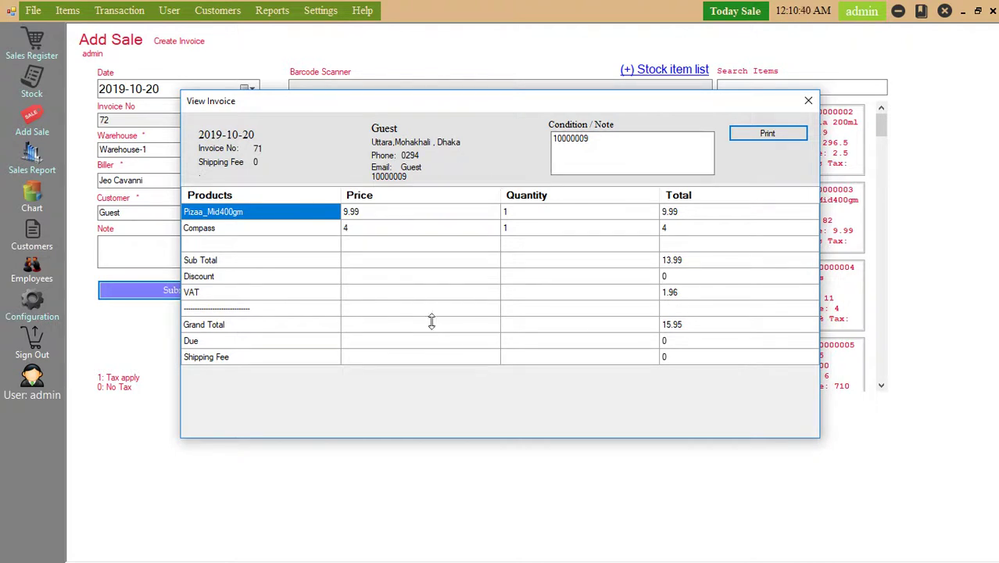
pyautogui.click(768, 136)
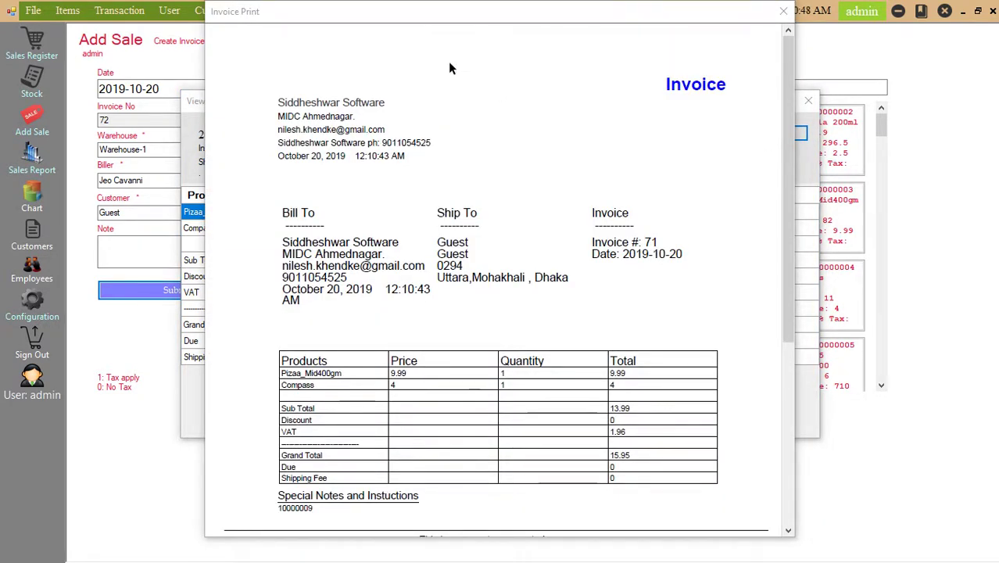
# Cancel saving the invoice as PDF, then close the print preview and invoice view.
pyautogui.moveTo(796, 21)
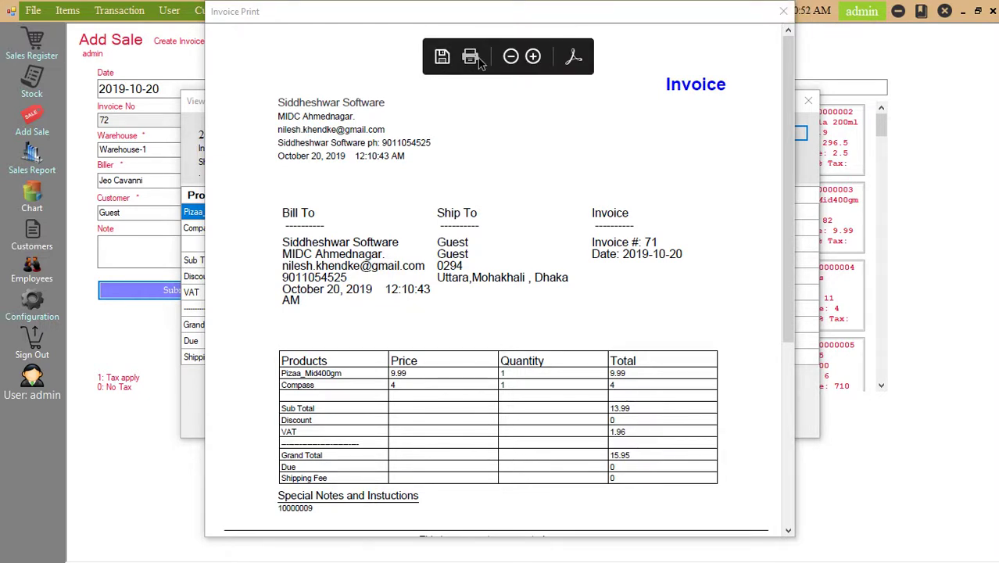
pyautogui.click(449, 66)
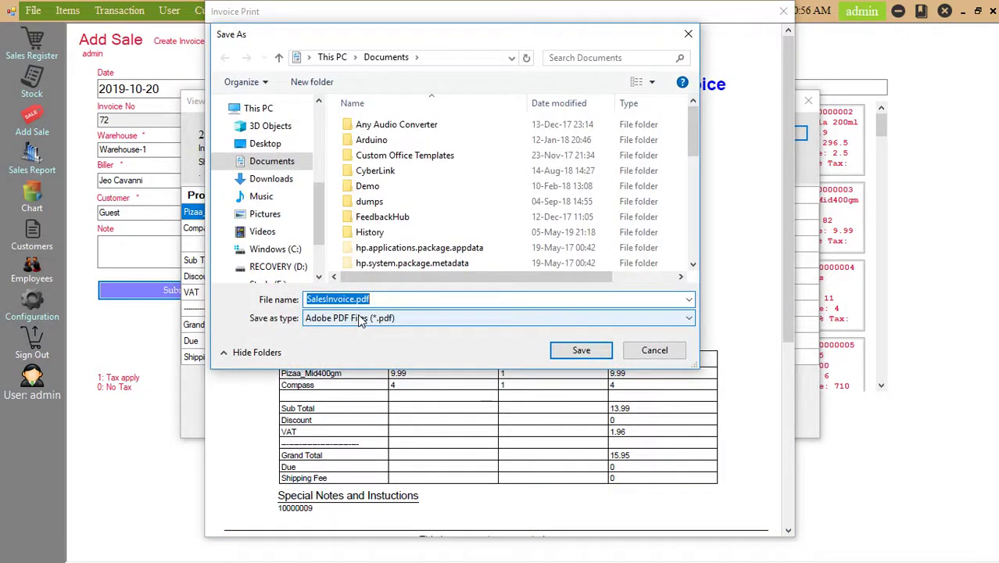
pyautogui.click(688, 33)
pyautogui.click(783, 11)
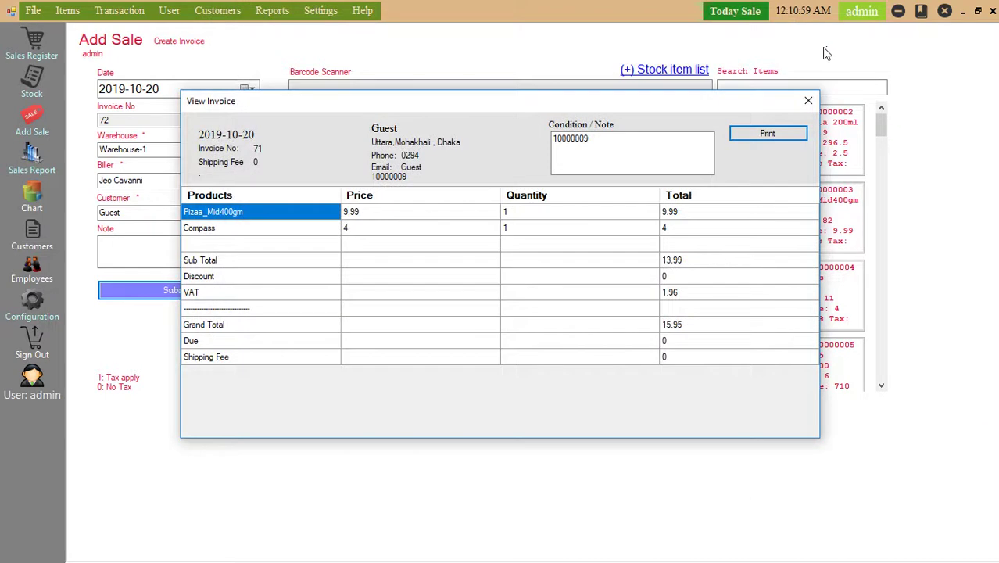
pyautogui.click(806, 101)
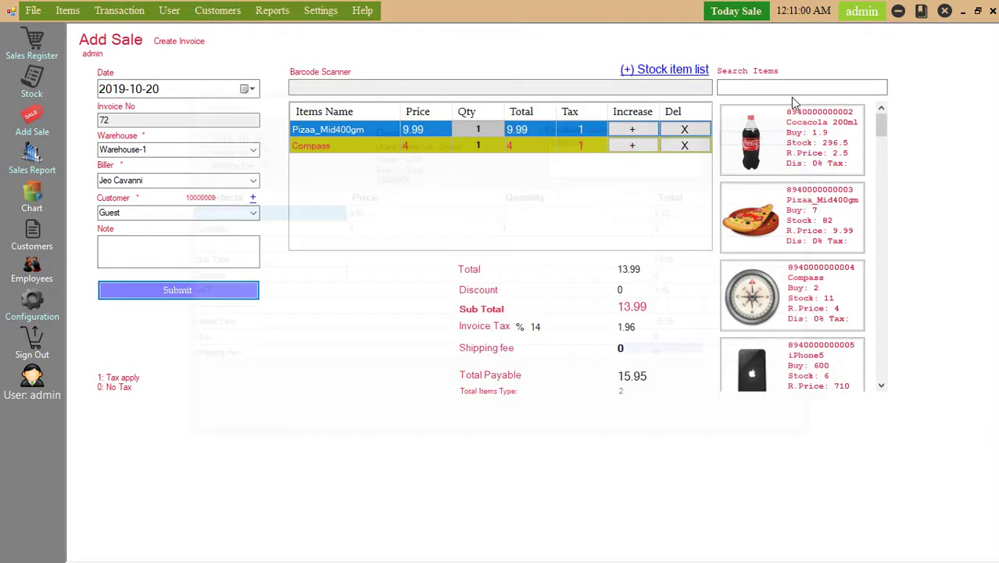
# Review the 2019-10 monthly charts, enlarging the profit pie and toggling to the sales view.
pyautogui.click(32, 202)
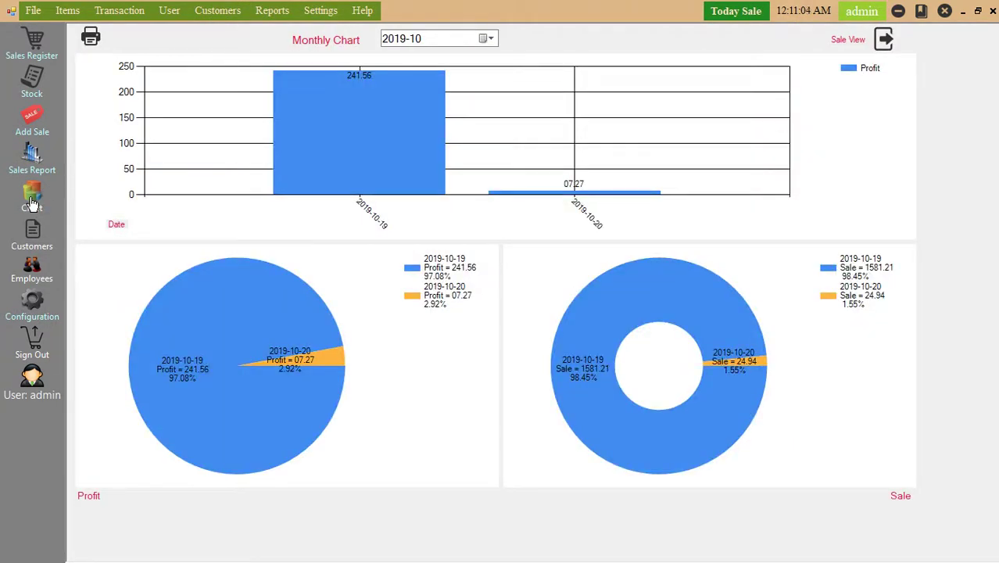
pyautogui.click(314, 364)
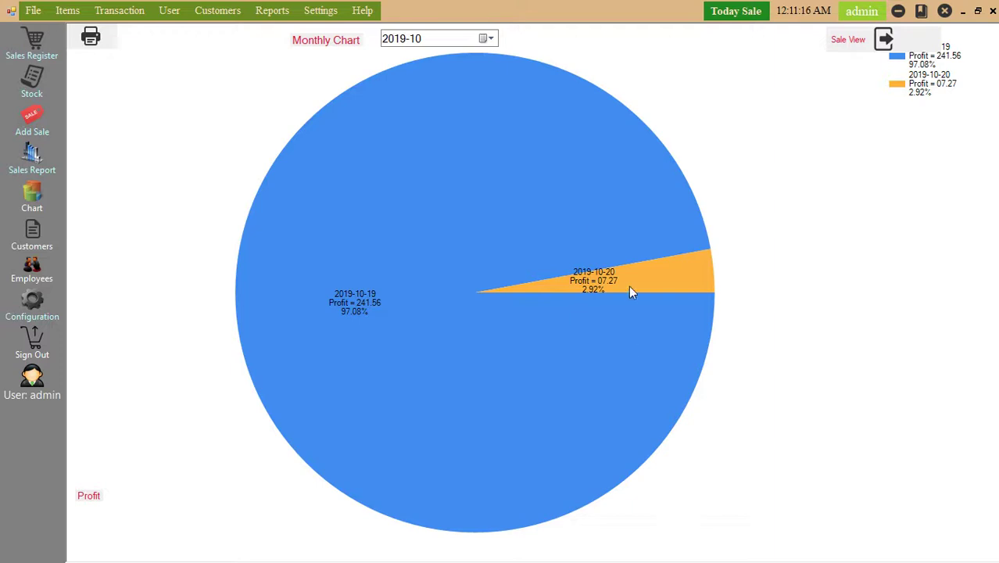
pyautogui.click(632, 291)
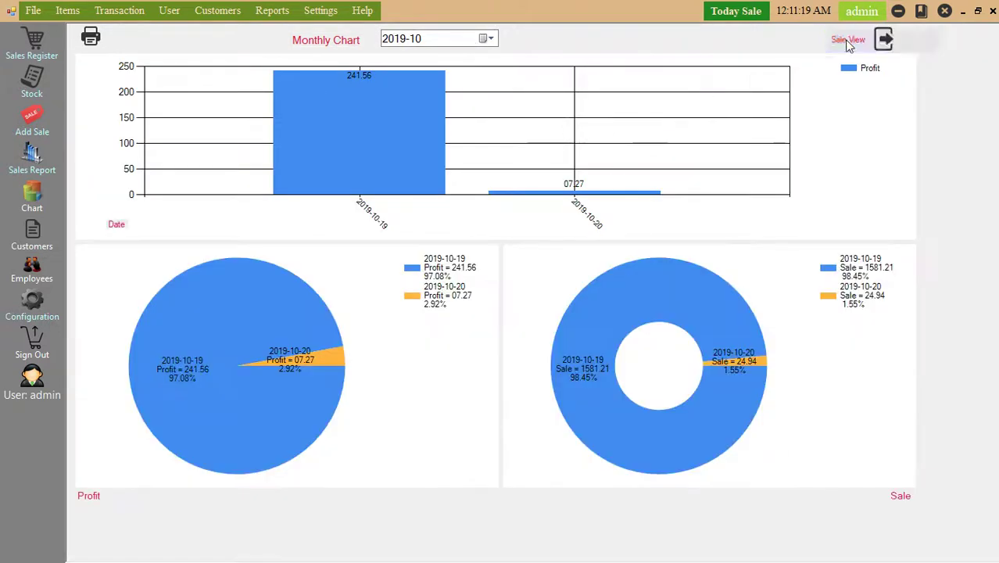
pyautogui.click(849, 41)
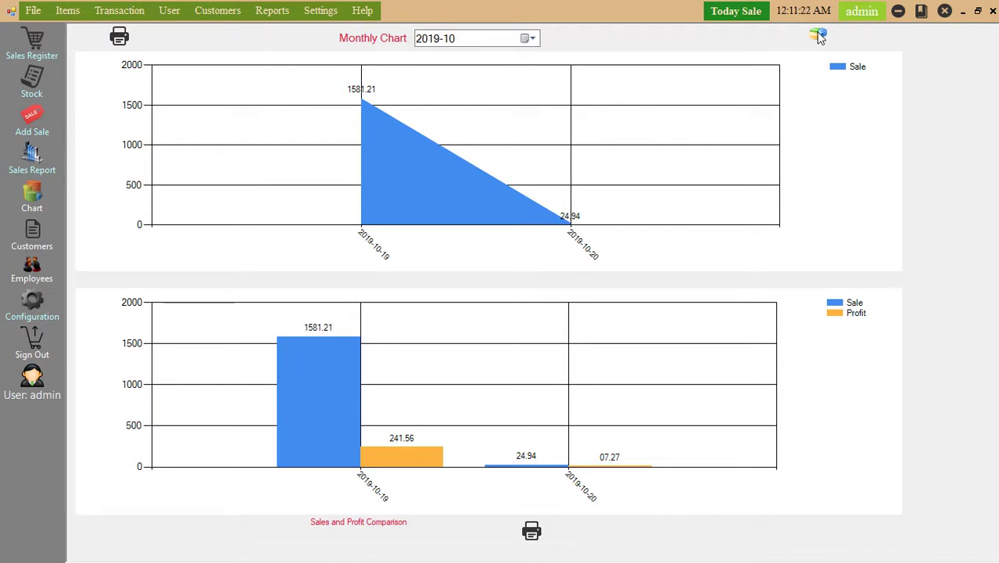
pyautogui.click(818, 36)
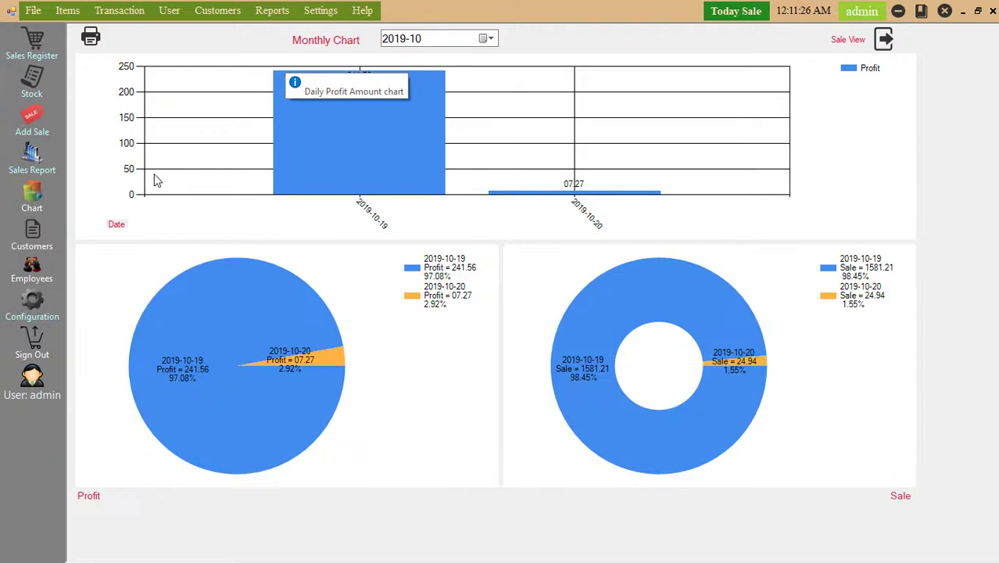
# Close the chart page and the Add Sale form, maximizing the application.
pyautogui.click(992, 11)
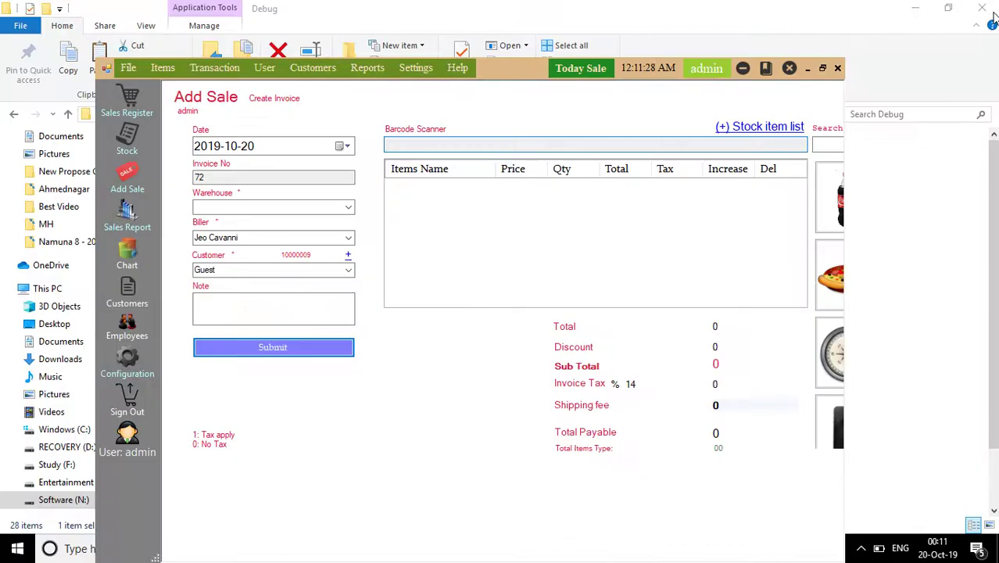
pyautogui.click(823, 69)
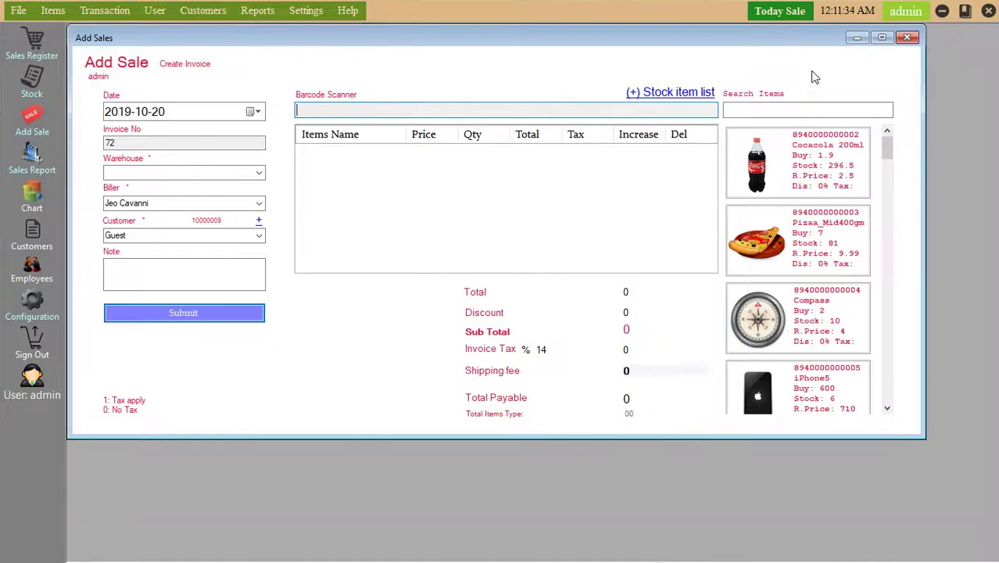
pyautogui.click(811, 69)
pyautogui.click(907, 38)
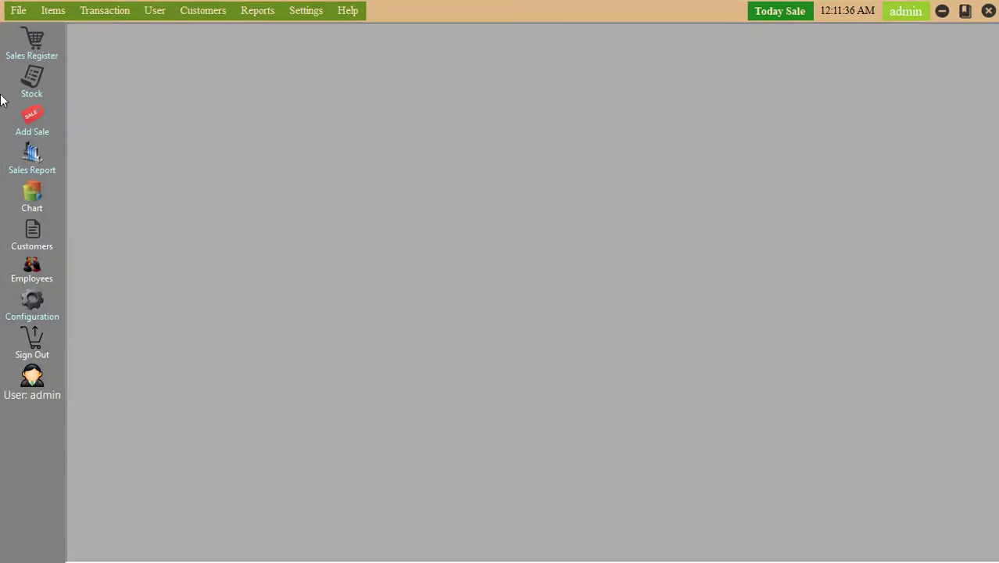
# Generate the default sales report and view it at 100% before closing the viewer.
pyautogui.click(43, 170)
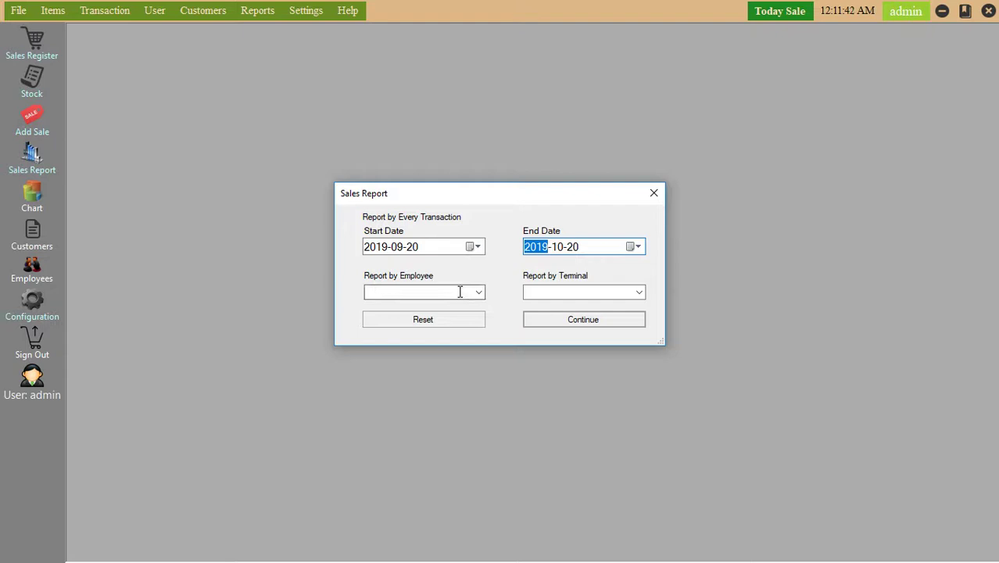
pyautogui.click(536, 320)
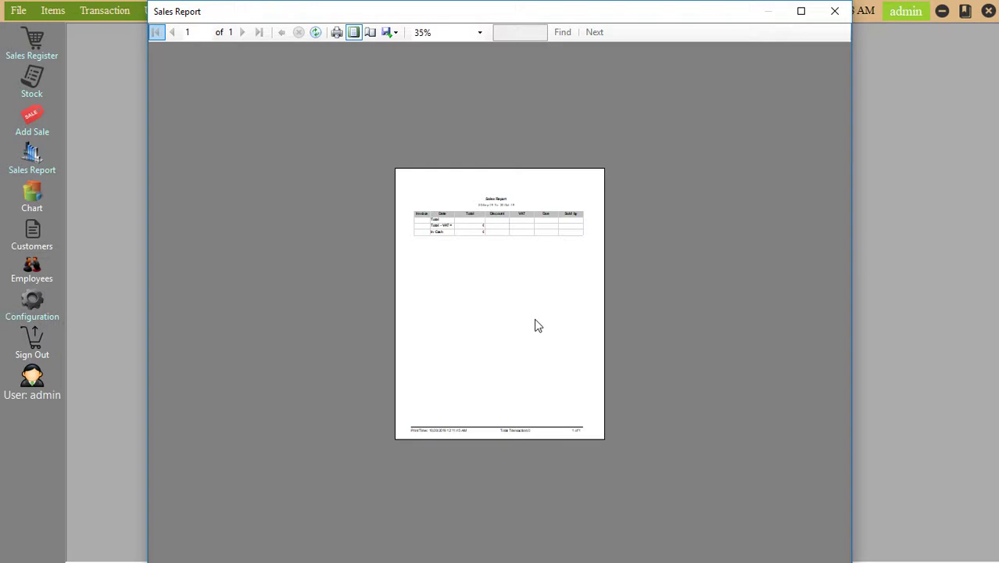
pyautogui.click(480, 33)
pyautogui.click(443, 103)
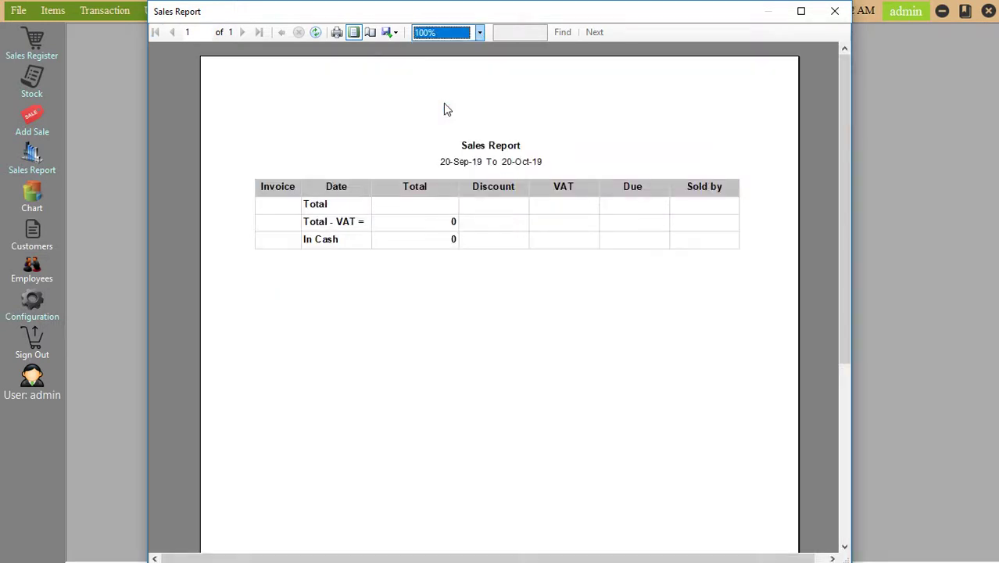
pyautogui.click(835, 9)
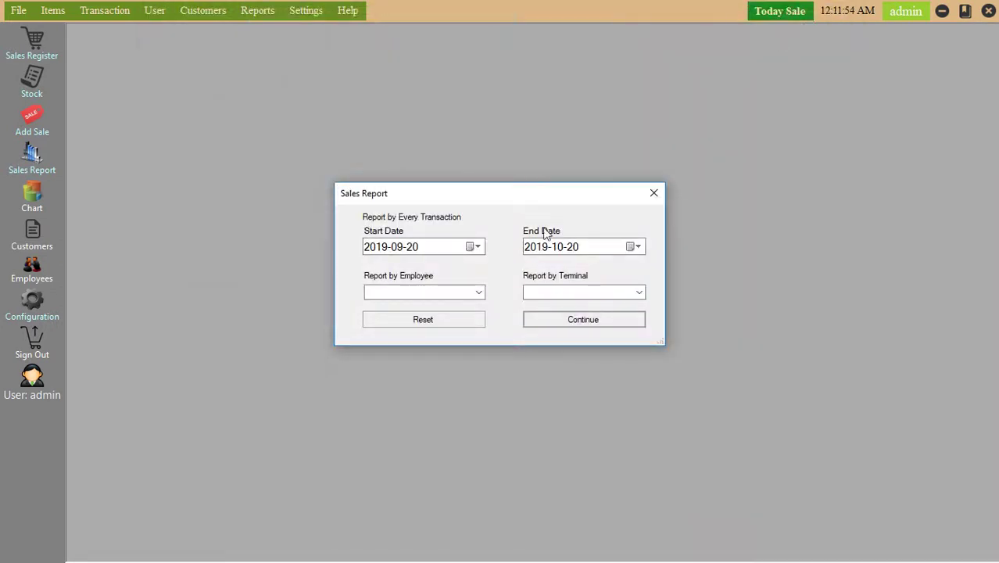
# Set the start date to 2019-09-01, filter by one employee, and run the report.
pyautogui.click(479, 247)
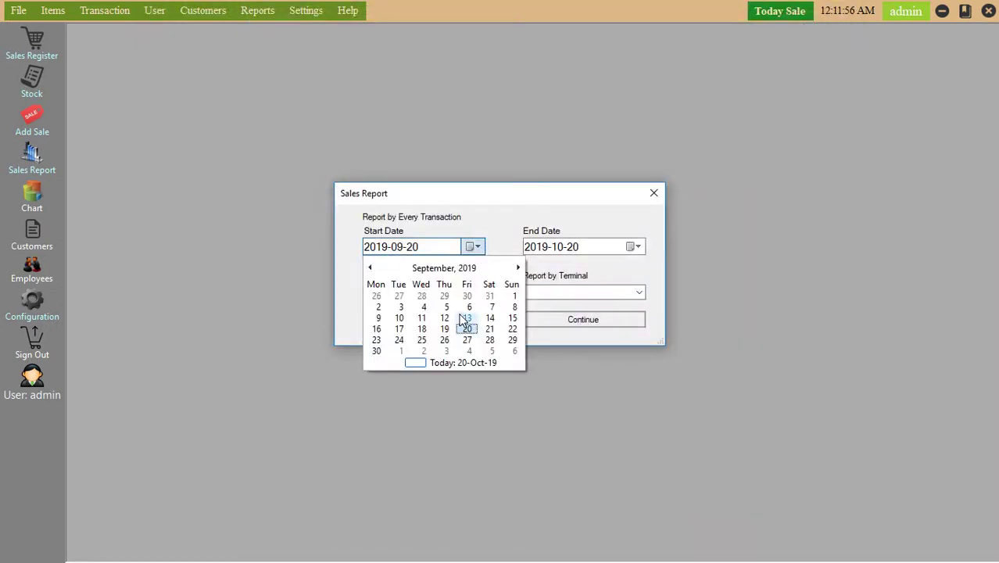
pyautogui.click(510, 298)
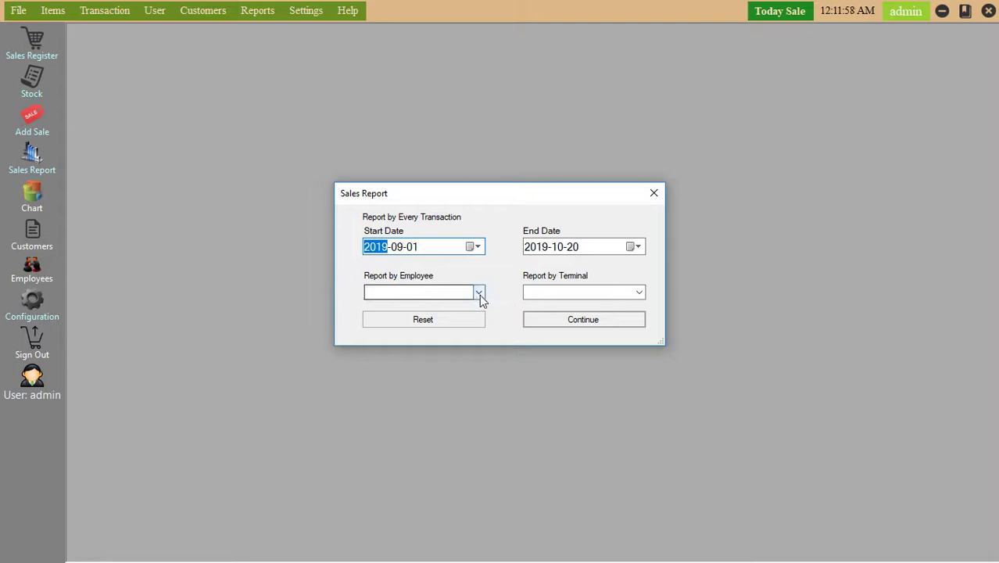
pyautogui.click(478, 292)
pyautogui.click(419, 316)
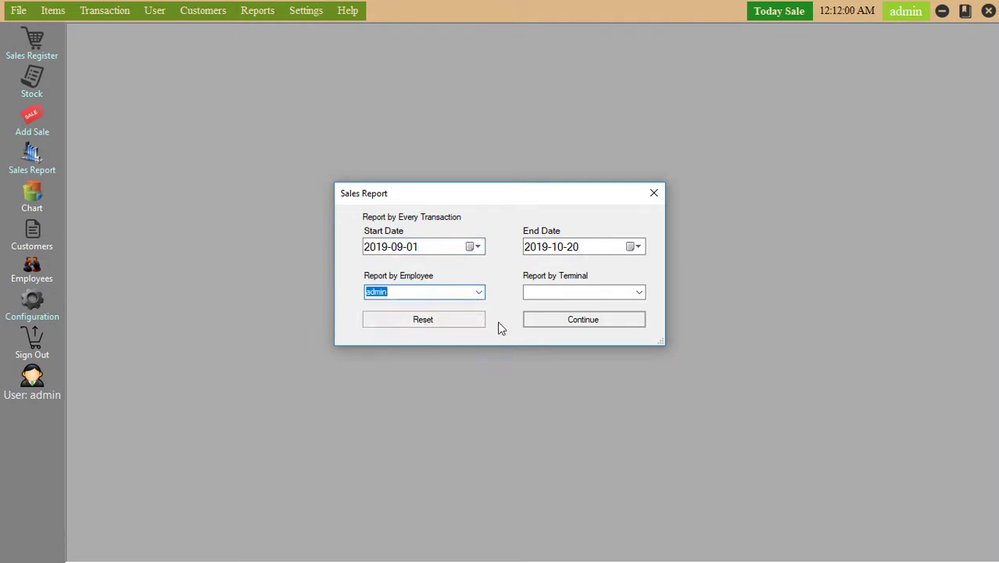
pyautogui.click(638, 295)
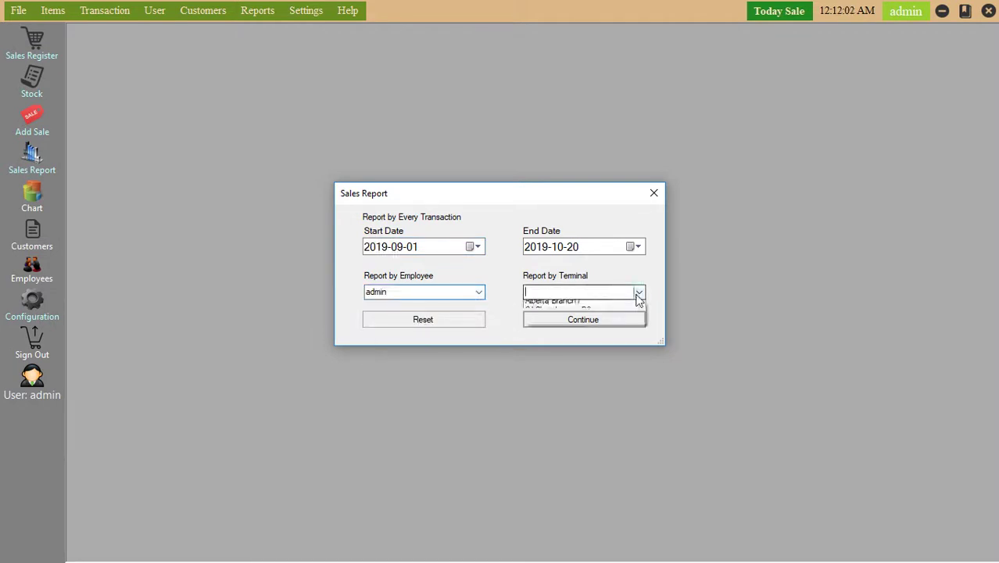
pyautogui.click(639, 298)
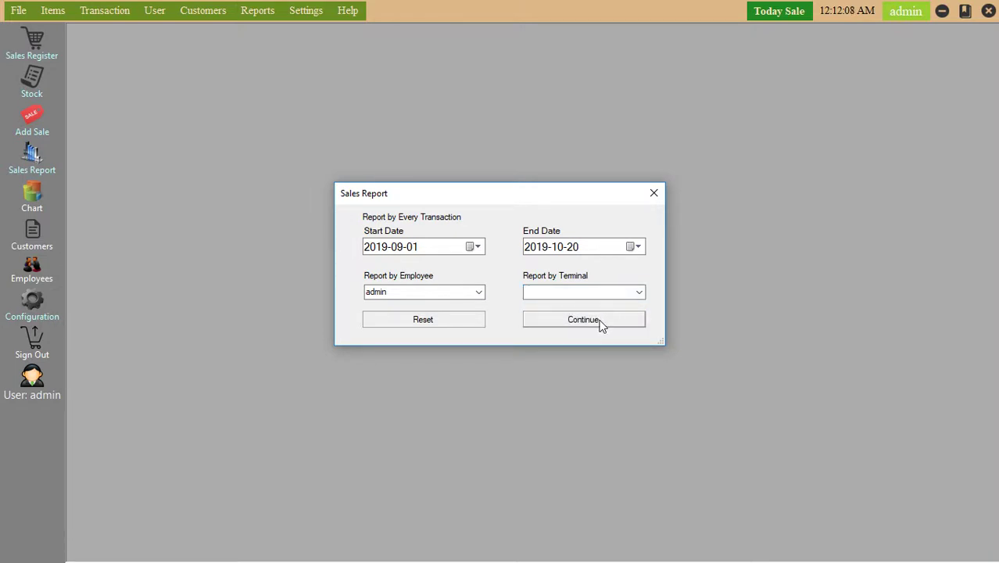
pyautogui.click(595, 326)
# Preview the report filtered to the Siddheshwar Software terminal, then close it.
pyautogui.click(642, 291)
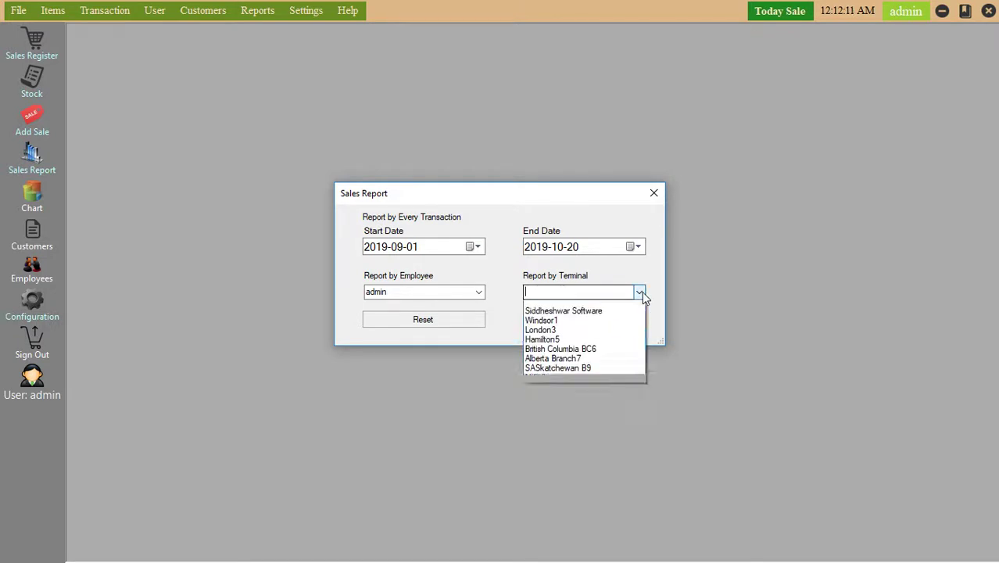
pyautogui.click(605, 316)
pyautogui.click(590, 325)
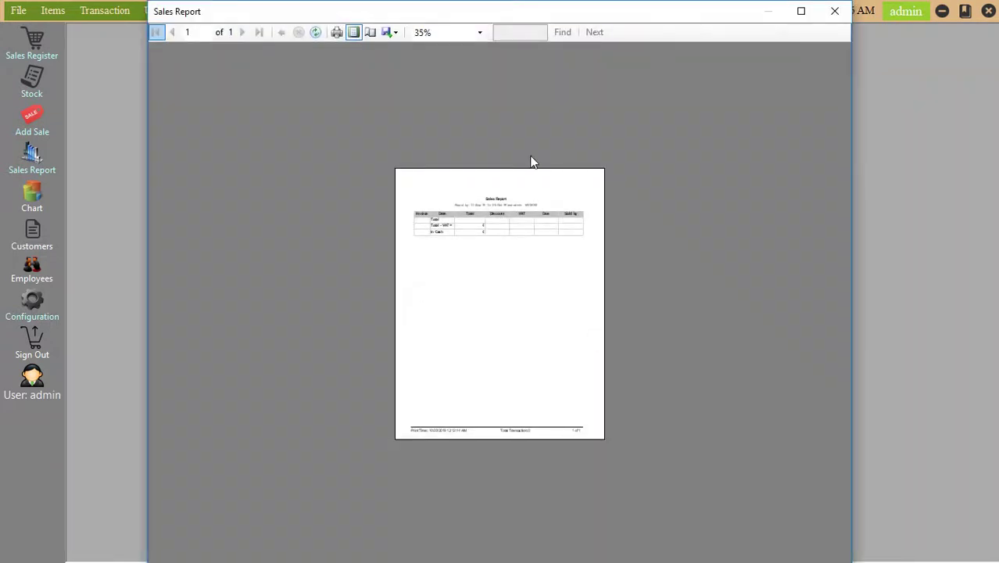
pyautogui.click(834, 13)
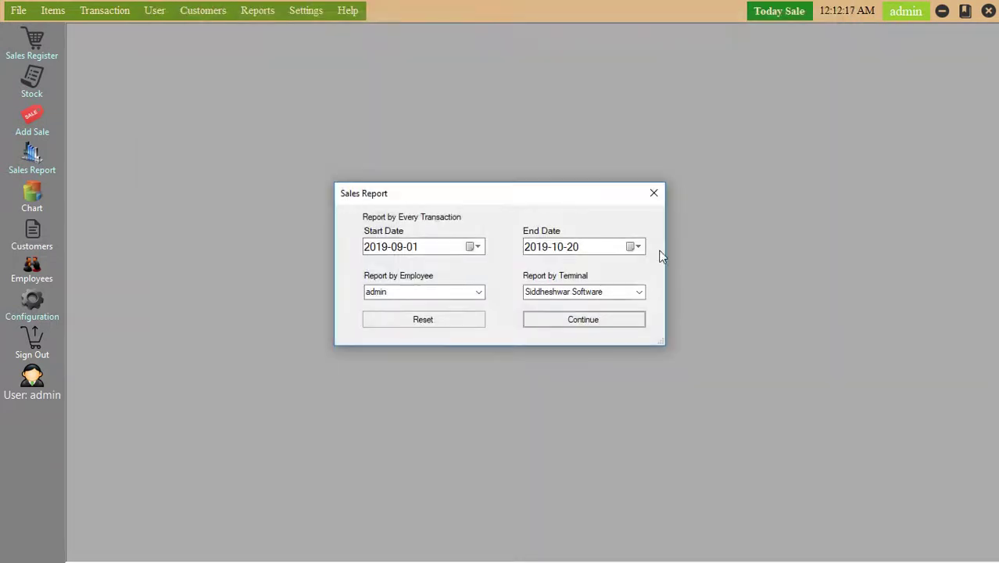
# Regenerate the report without a terminal filter, reset the filters, and close the dialog.
pyautogui.click(639, 293)
pyautogui.click(617, 305)
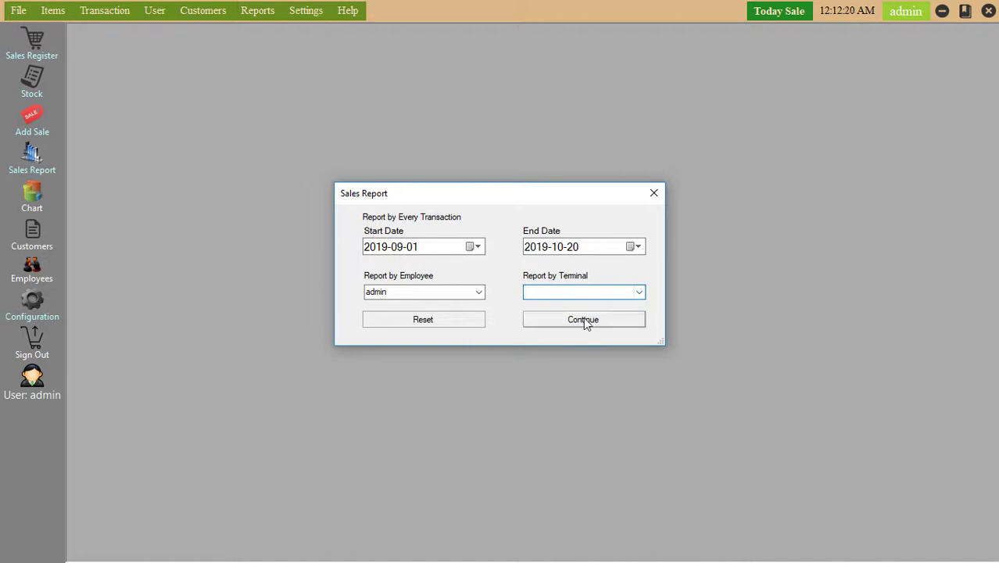
pyautogui.click(583, 319)
pyautogui.click(832, 12)
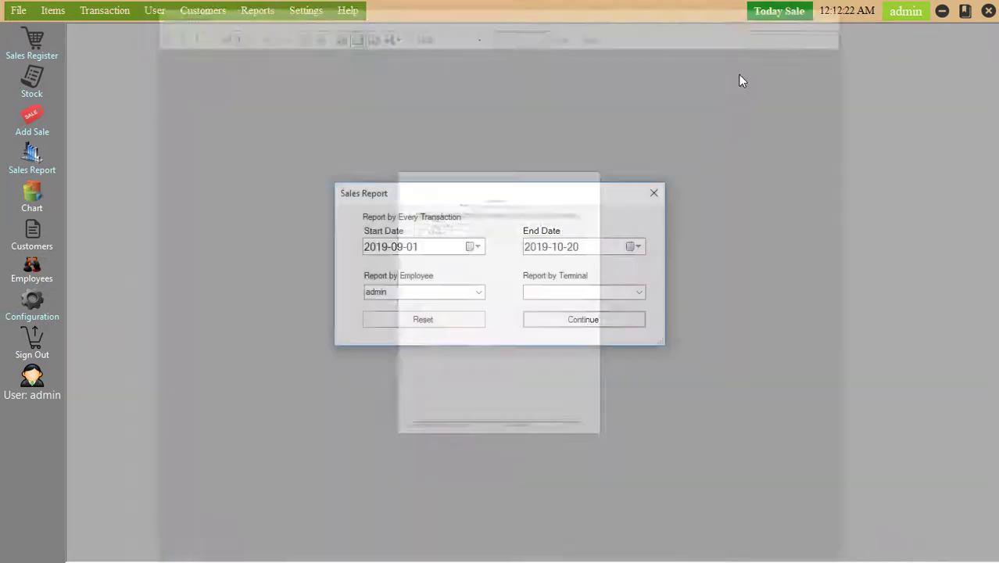
pyautogui.click(424, 319)
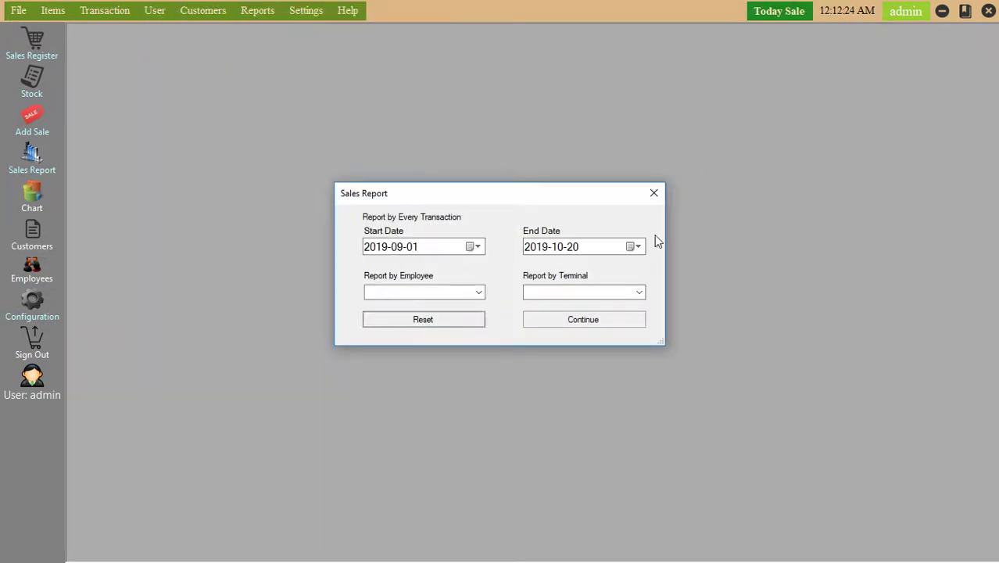
pyautogui.click(653, 193)
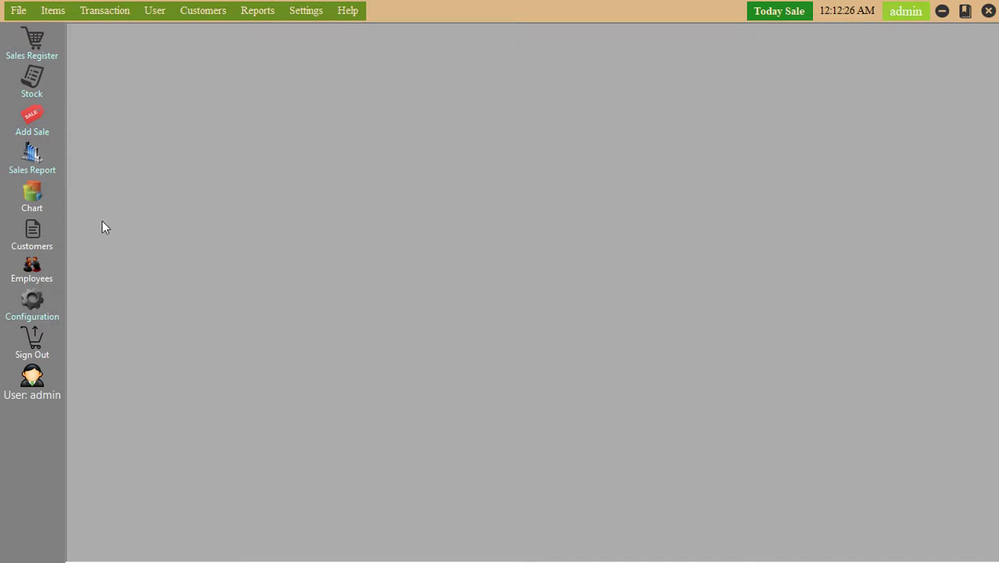
pyautogui.click(32, 200)
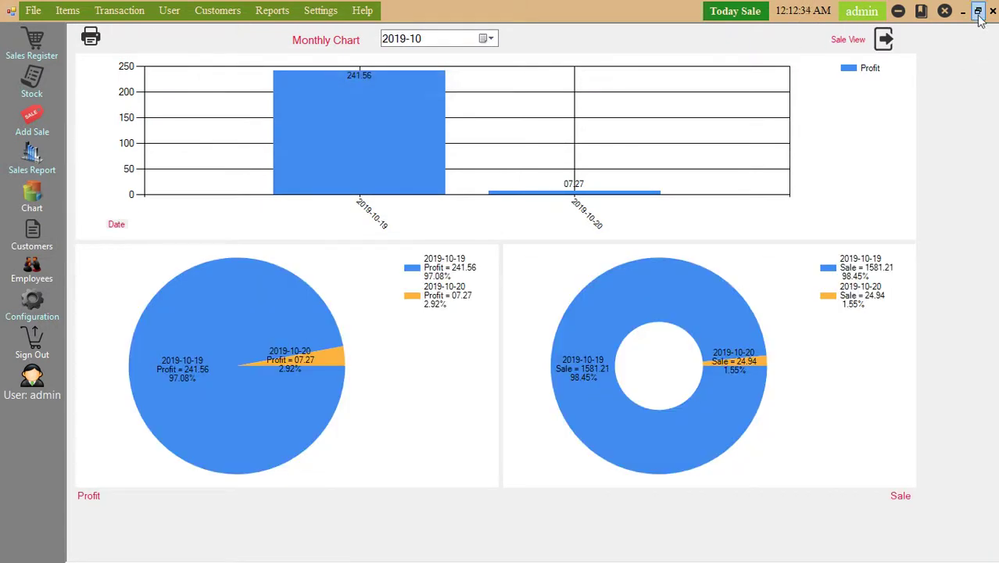
pyautogui.click(993, 13)
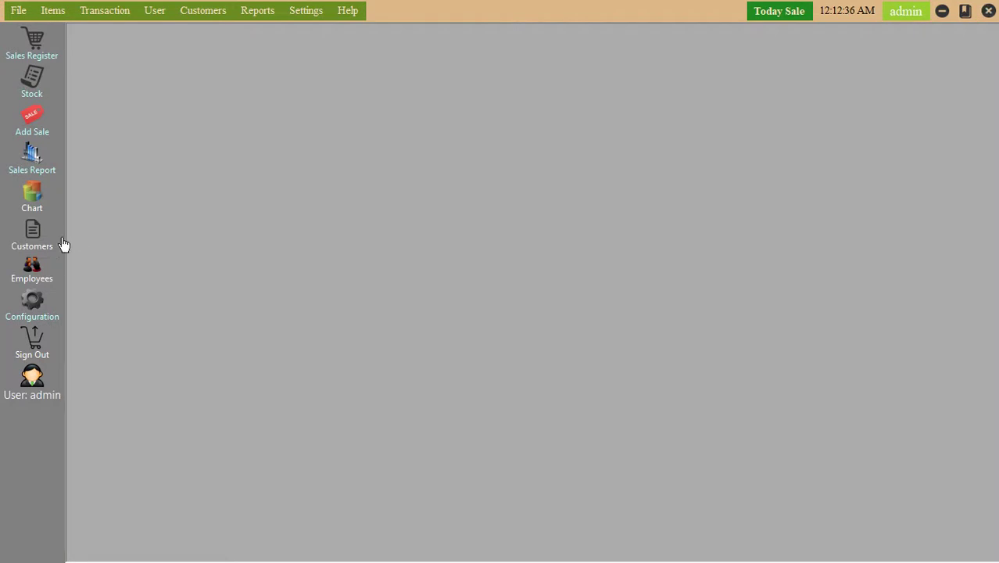
pyautogui.click(38, 244)
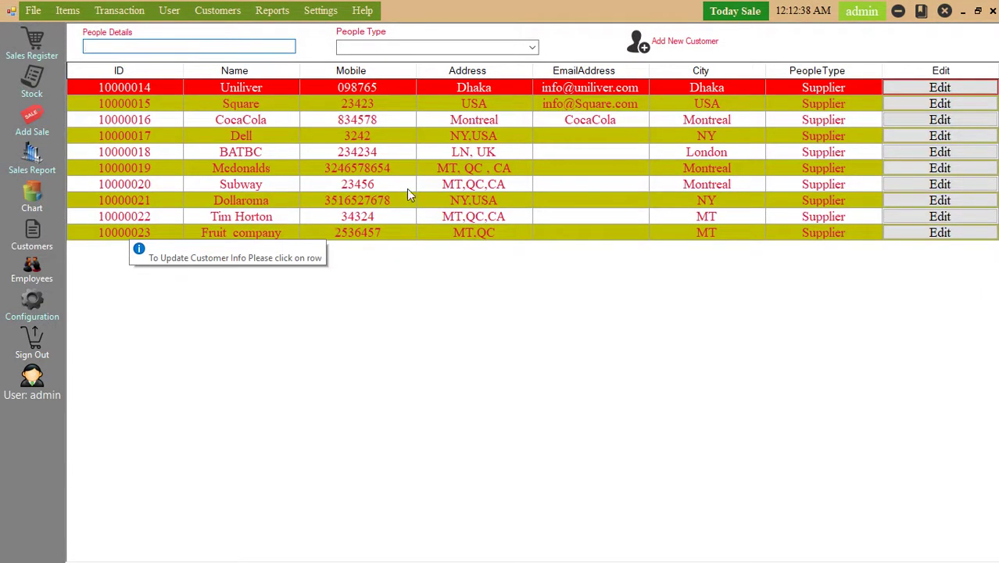
pyautogui.rightClick(430, 307)
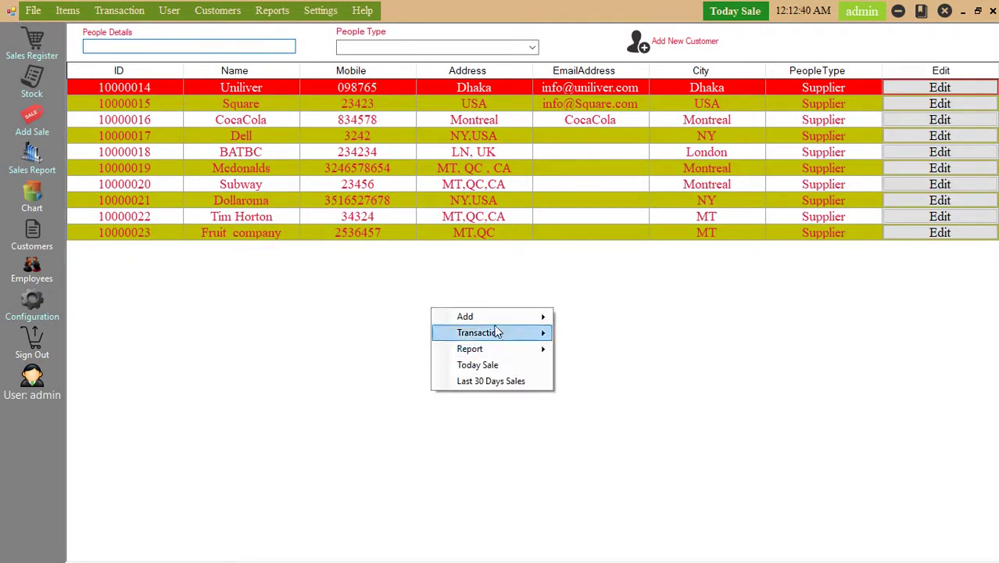
pyautogui.moveTo(500, 317)
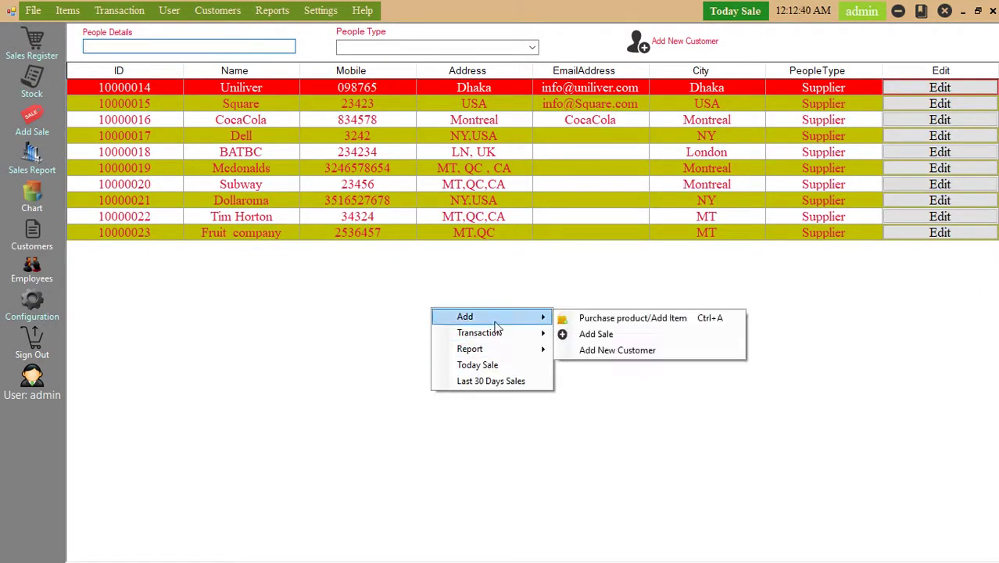
pyautogui.click(599, 352)
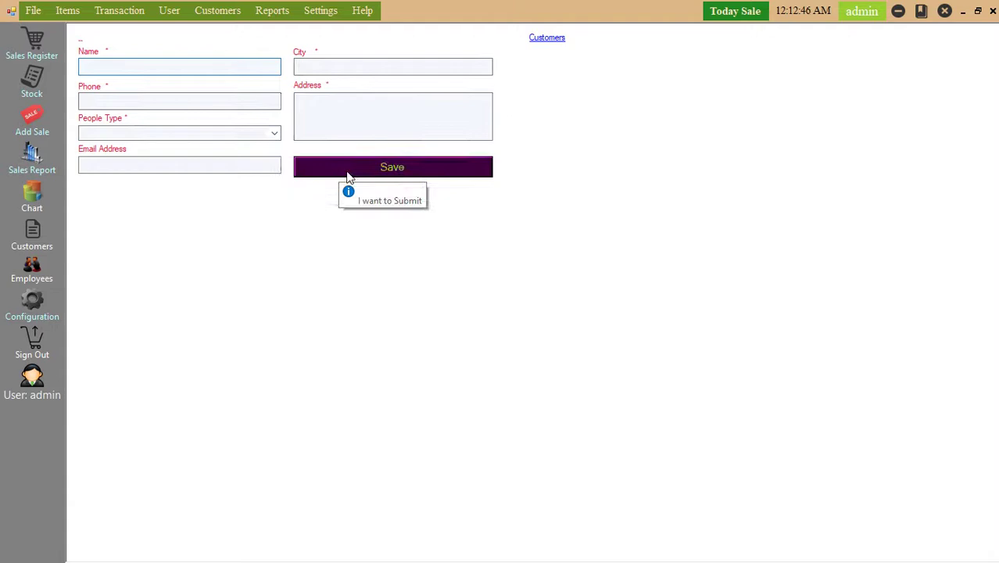
pyautogui.click(991, 11)
pyautogui.rightClick(406, 290)
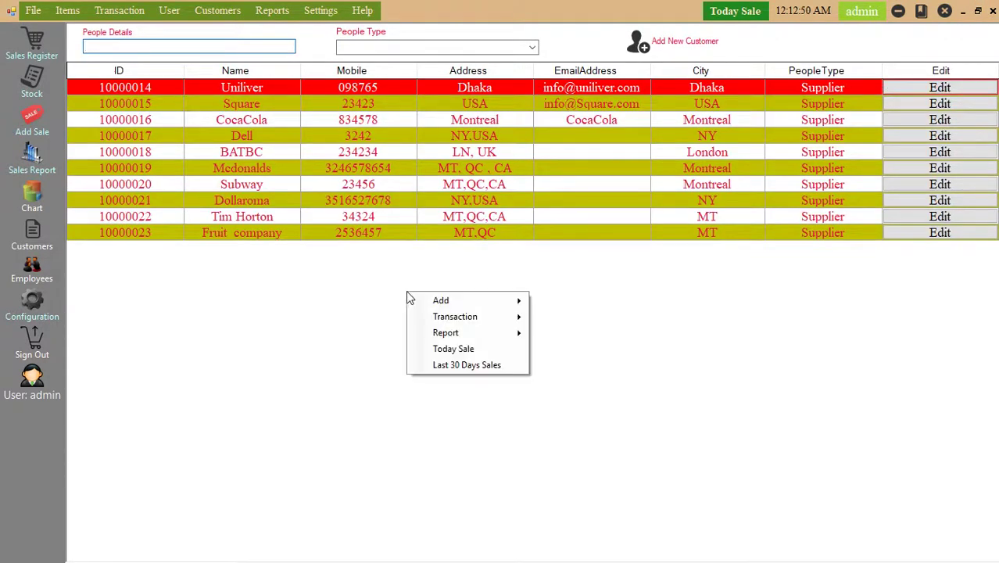
pyautogui.moveTo(485, 302)
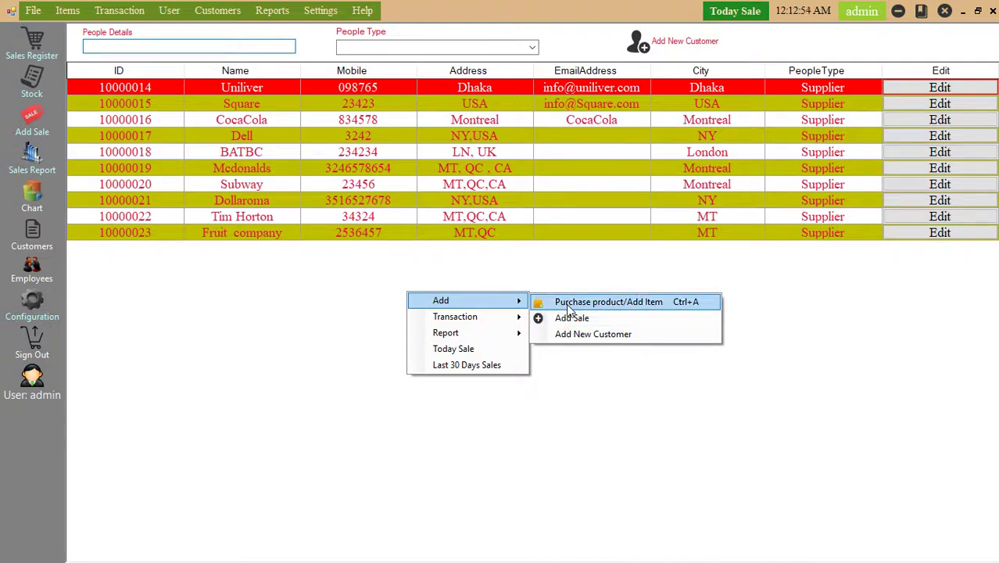
pyautogui.moveTo(486, 325)
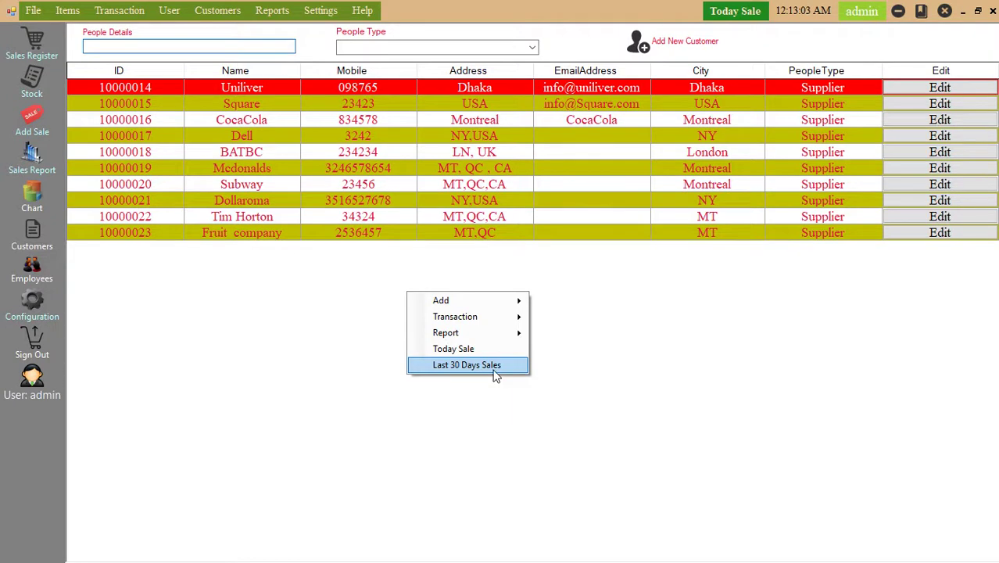
pyautogui.press('Escape')
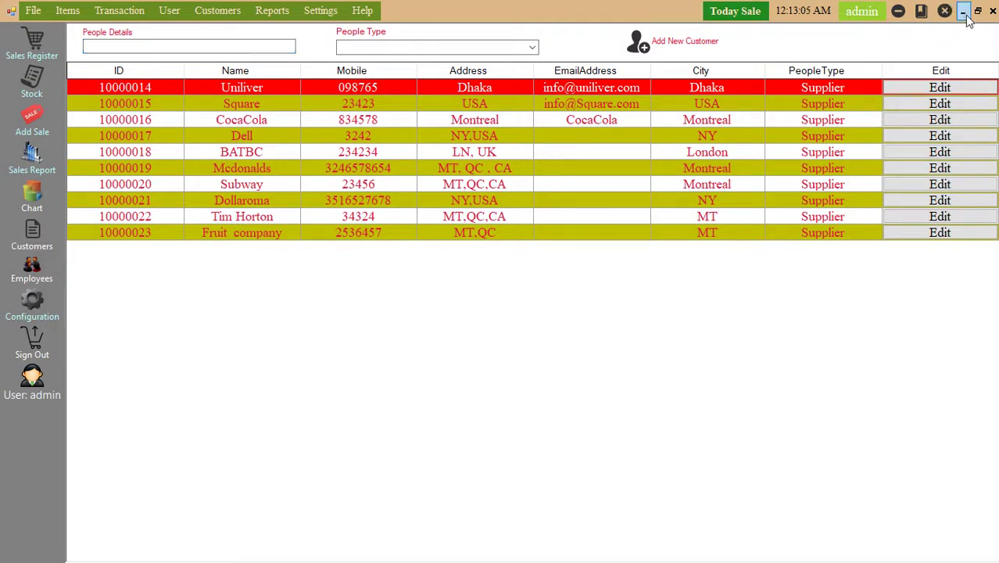
pyautogui.click(964, 11)
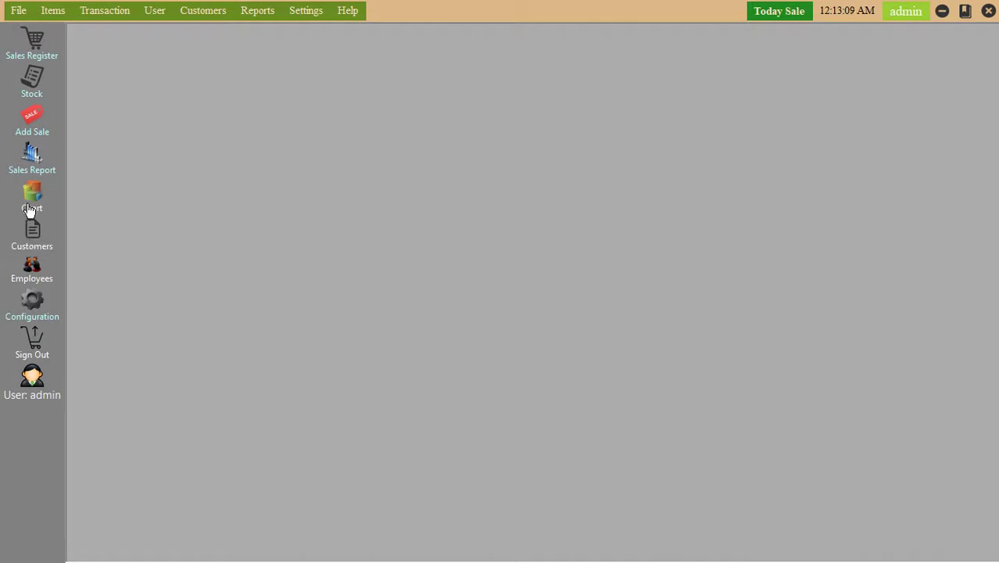
pyautogui.click(35, 279)
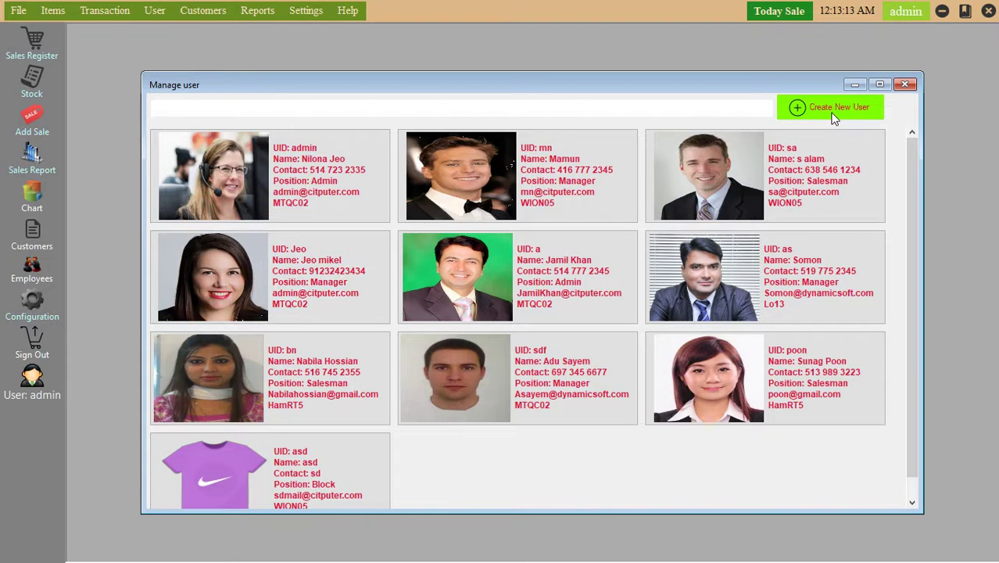
pyautogui.click(835, 116)
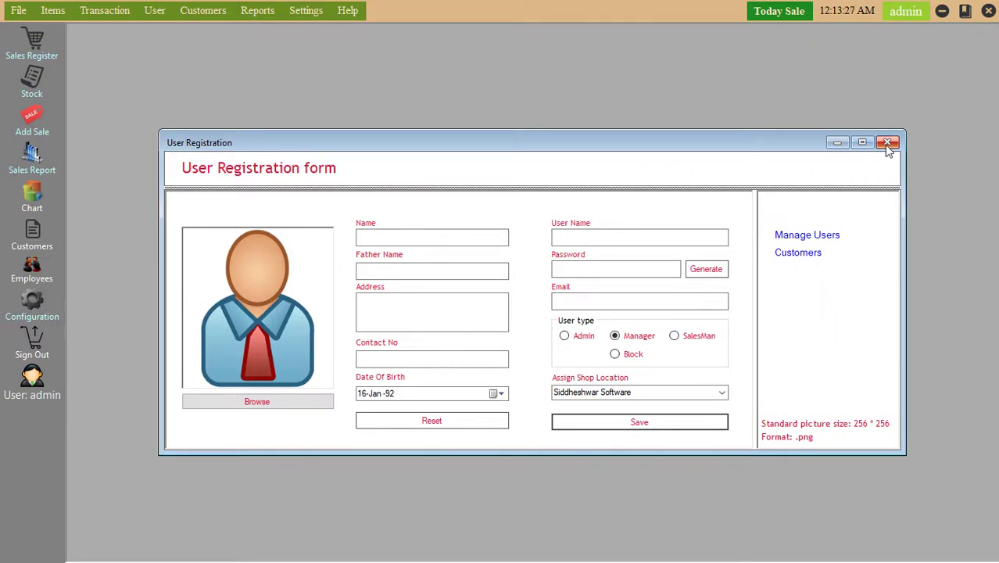
pyautogui.click(263, 408)
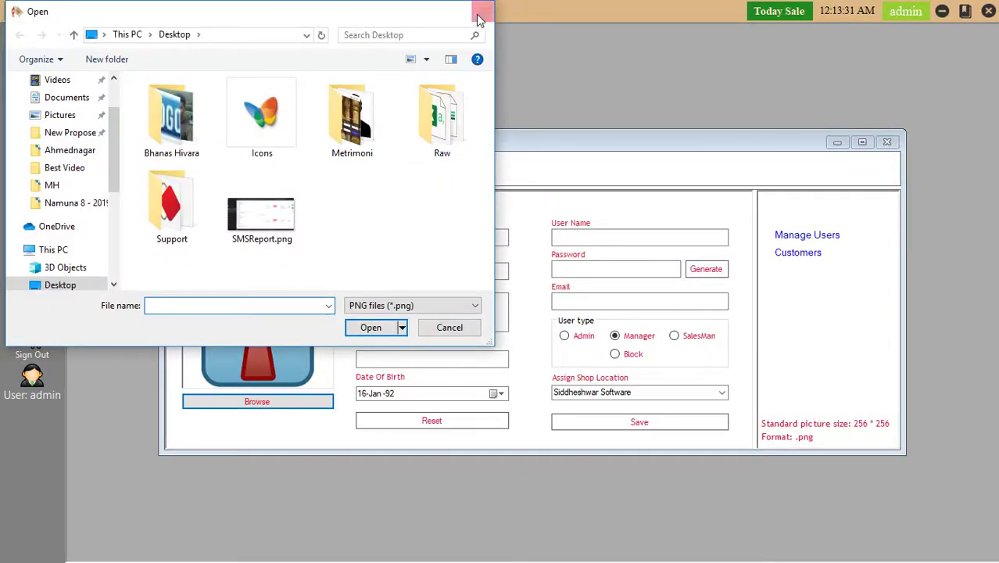
pyautogui.click(481, 11)
pyautogui.click(888, 143)
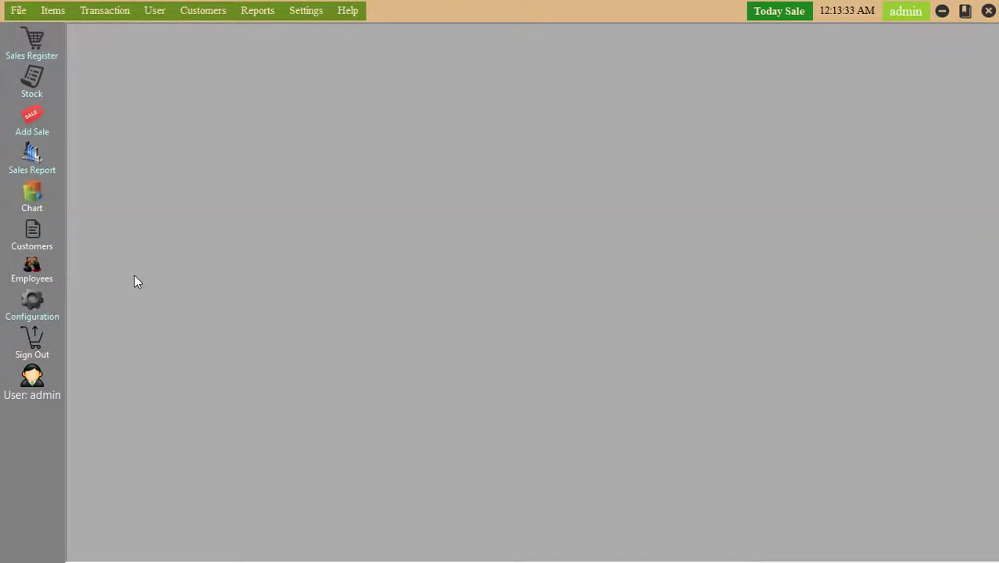
pyautogui.click(37, 310)
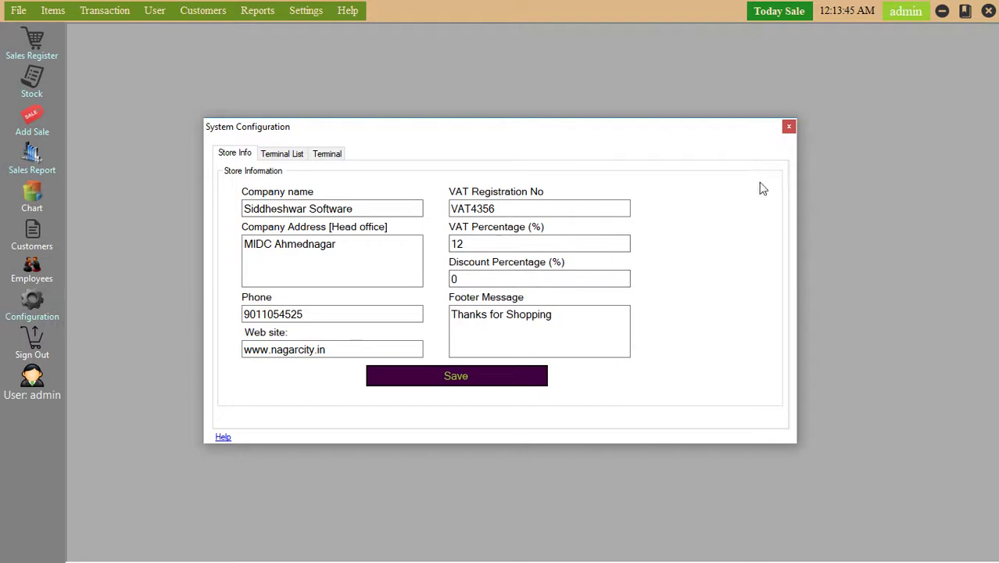
pyautogui.click(789, 127)
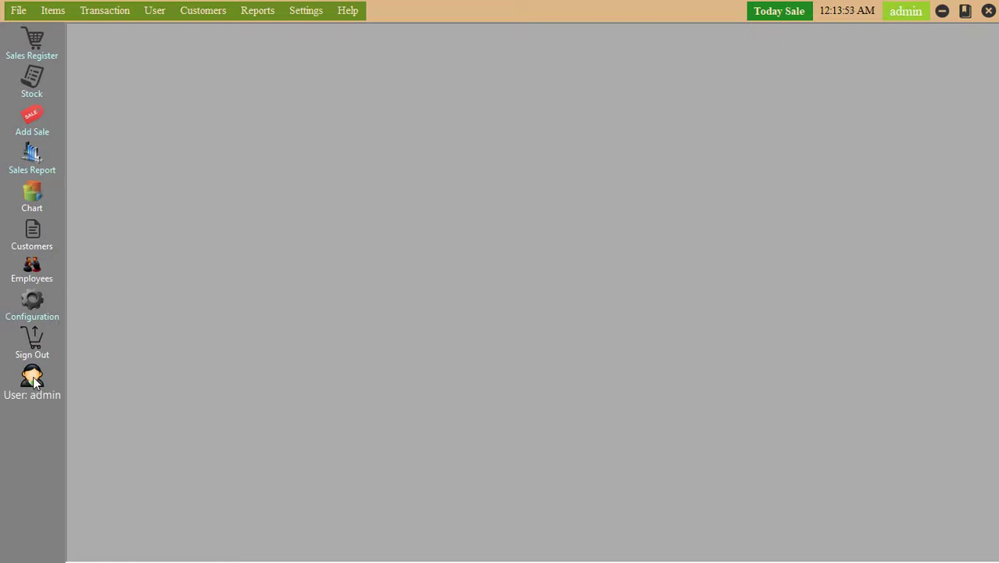
# Open the Due List report, filter it to 2019-10-20, and close it.
pyautogui.click(259, 17)
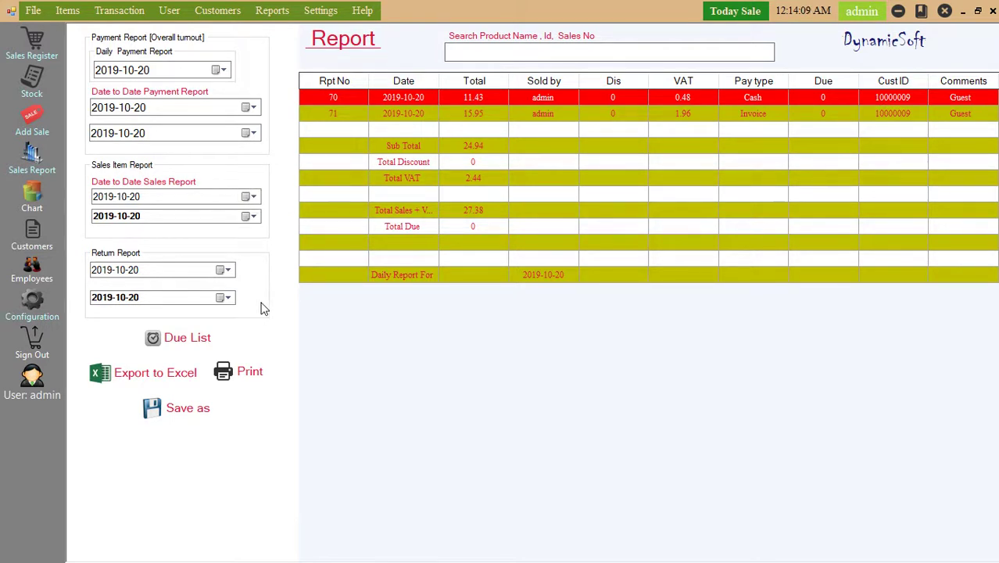
pyautogui.click(211, 346)
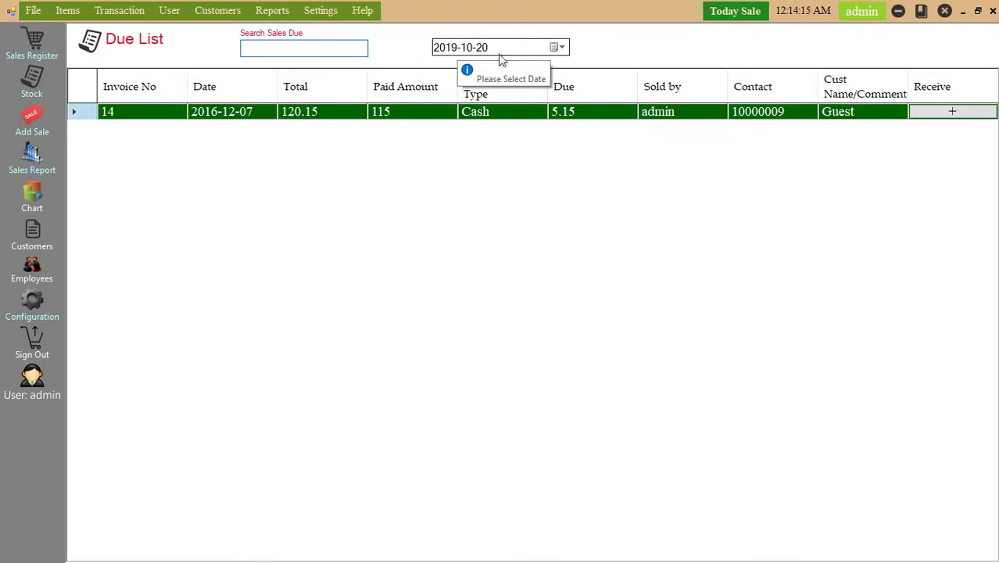
pyautogui.click(559, 49)
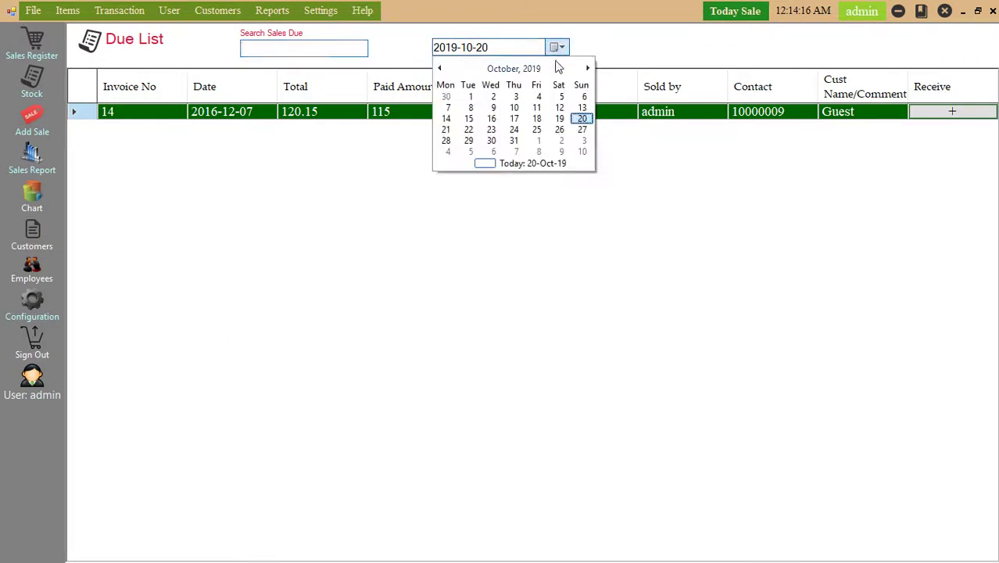
pyautogui.click(582, 123)
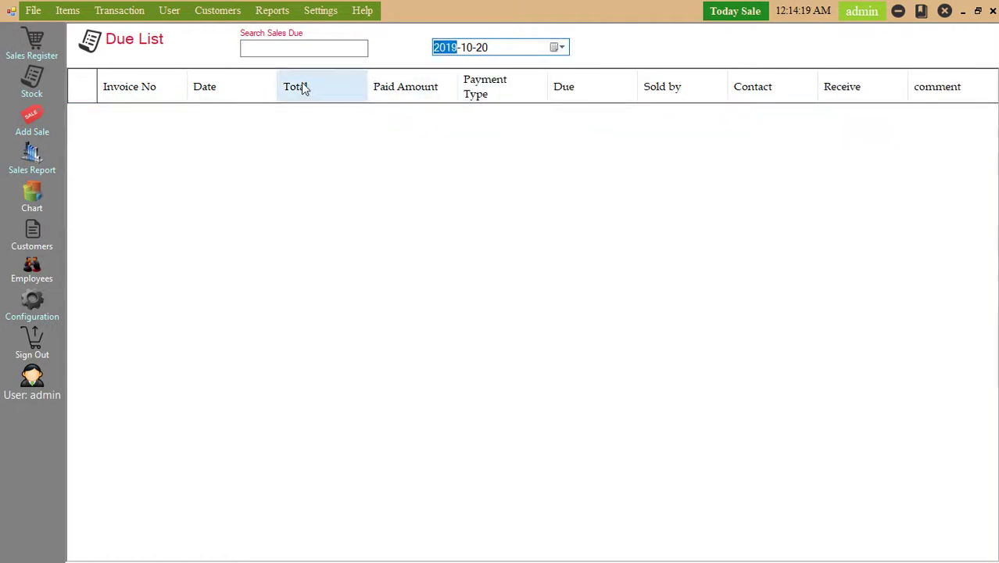
pyautogui.click(993, 10)
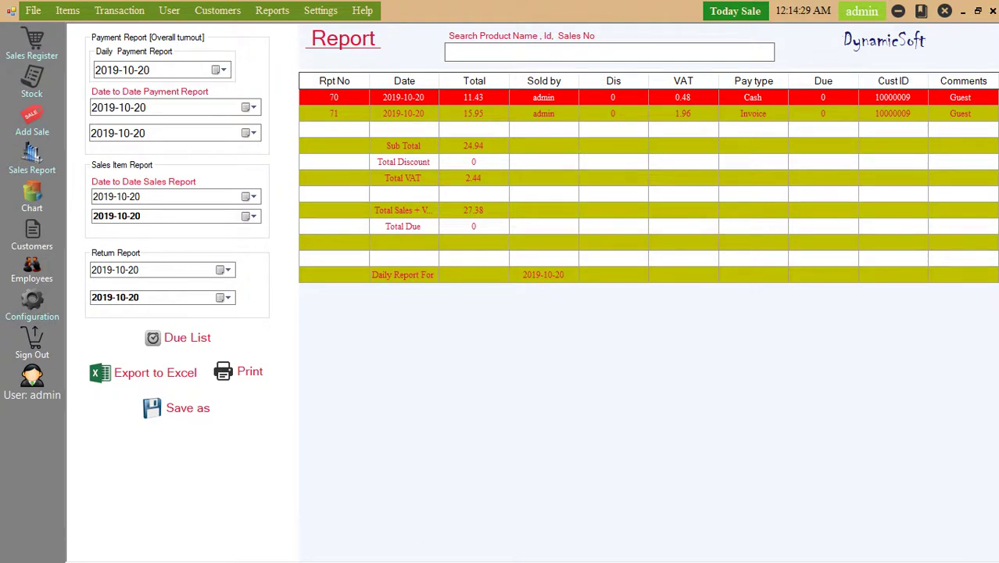
pyautogui.click(992, 12)
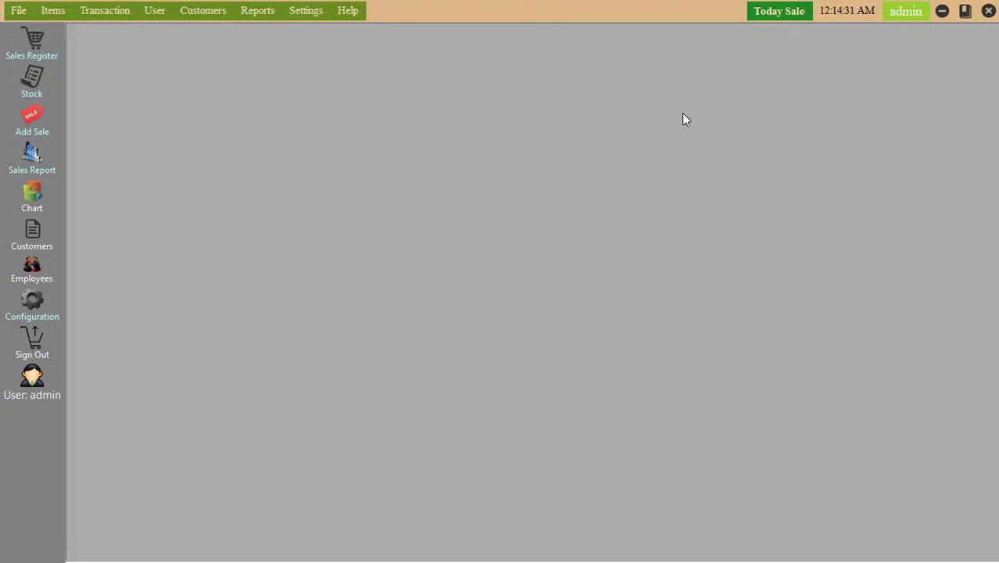
pyautogui.click(258, 11)
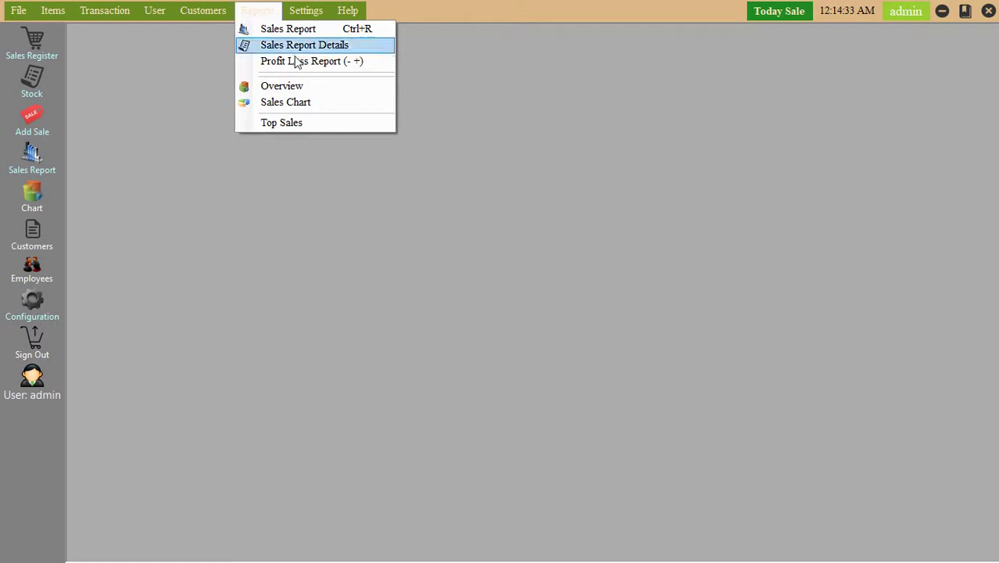
pyautogui.click(297, 62)
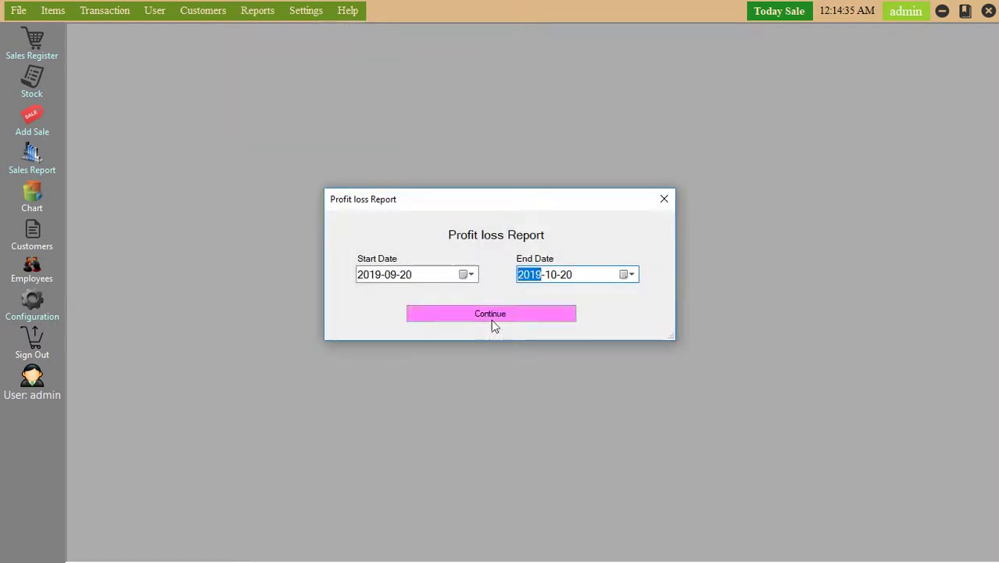
pyautogui.click(491, 314)
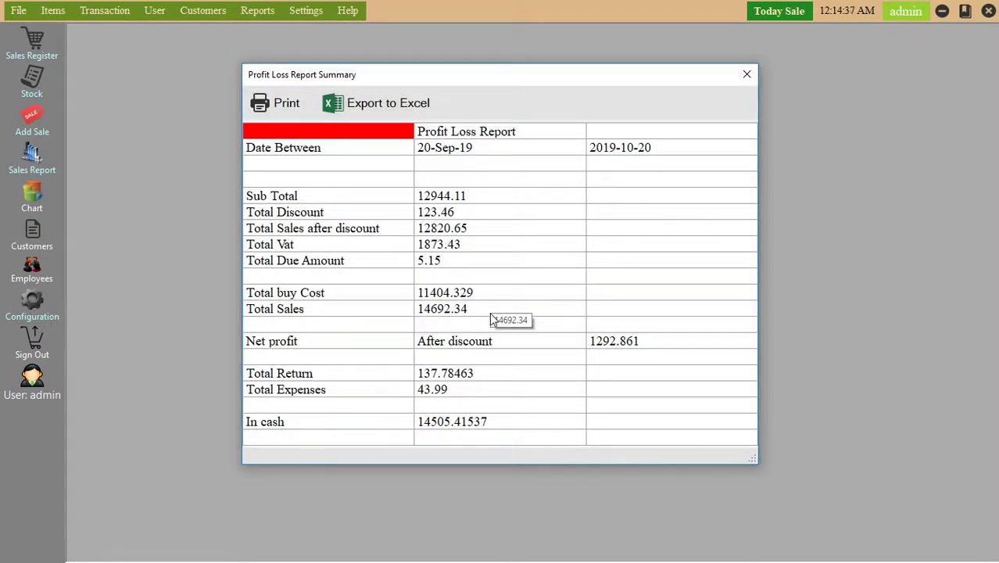
pyautogui.click(746, 75)
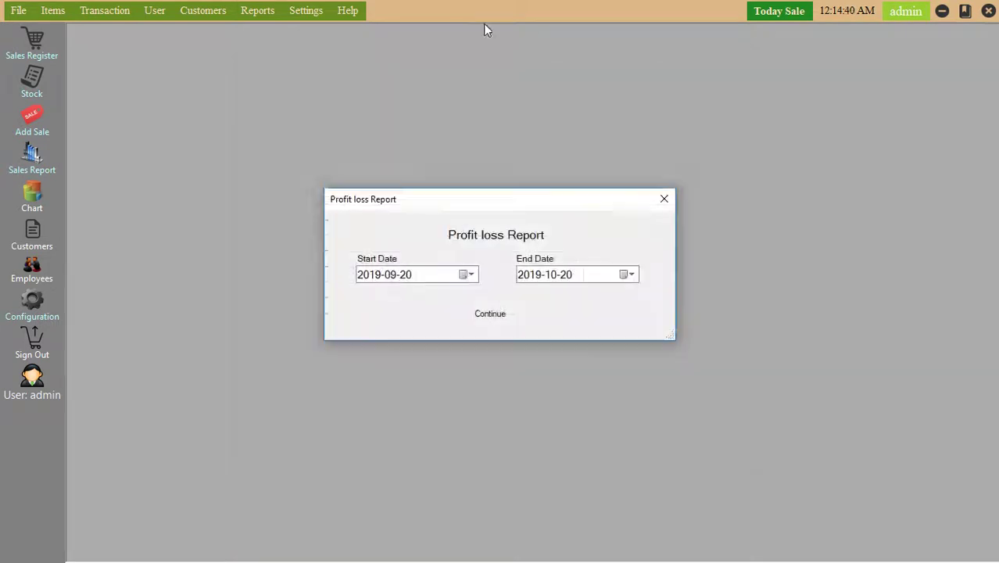
pyautogui.click(663, 200)
pyautogui.click(264, 13)
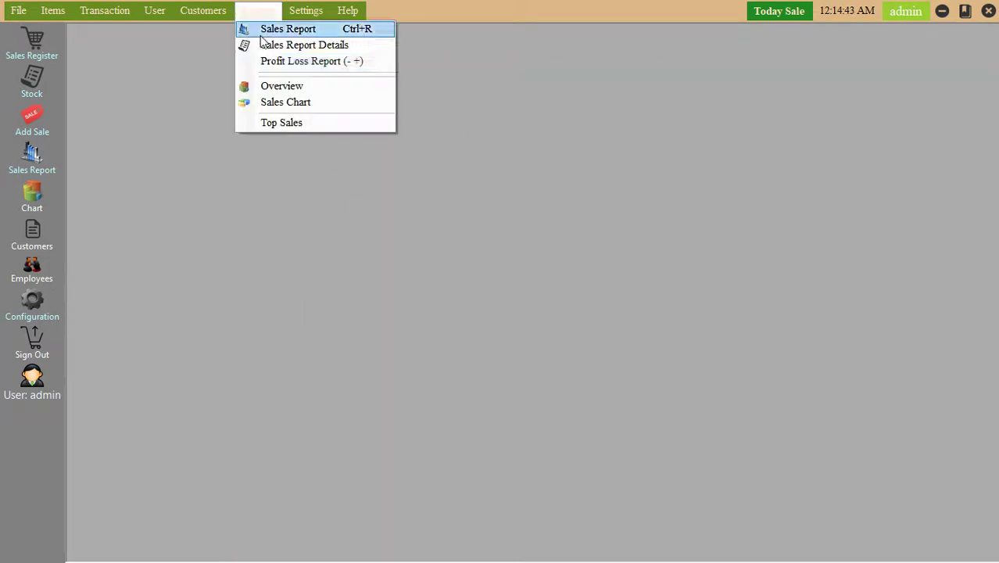
pyautogui.click(291, 103)
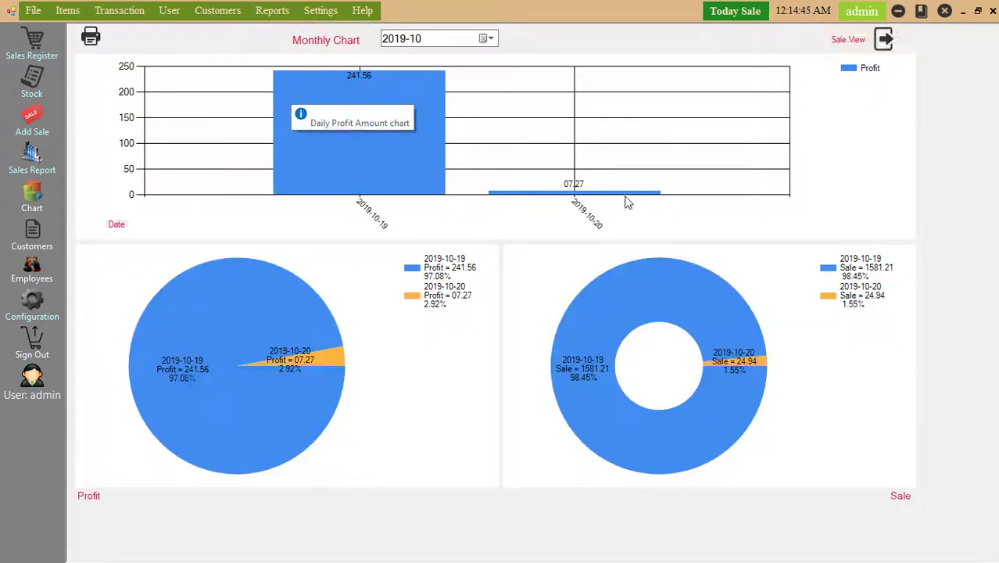
pyautogui.click(992, 10)
pyautogui.click(254, 16)
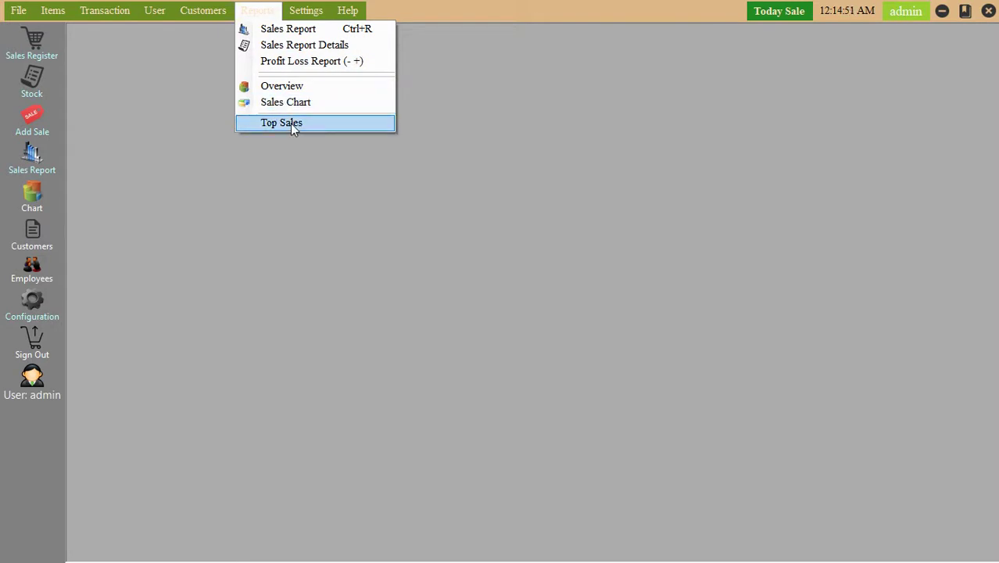
pyautogui.click(290, 124)
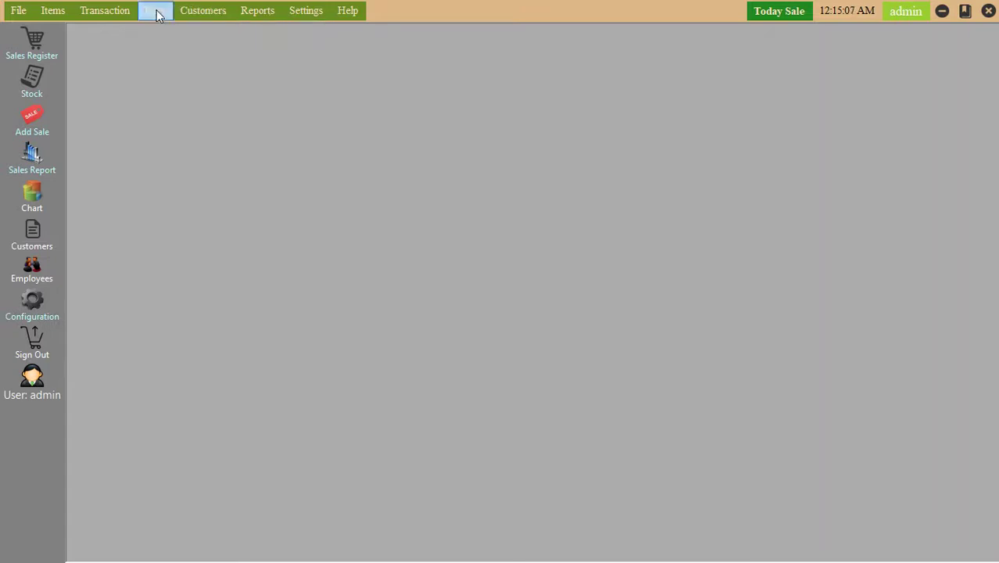
# Open the expenses list and delete expense 35, confirming the deletion.
pyautogui.moveTo(148, 15)
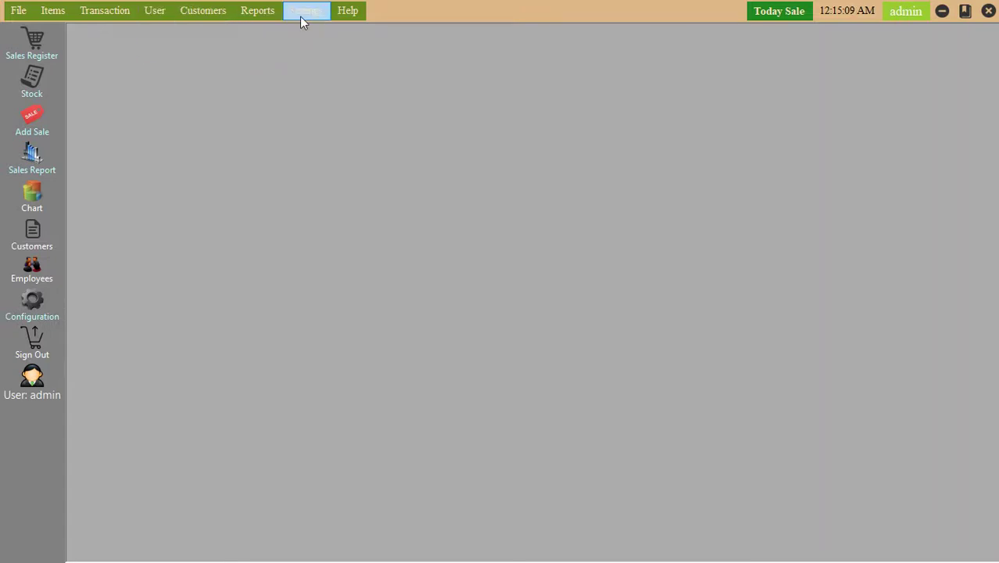
pyautogui.moveTo(317, 16)
pyautogui.moveTo(356, 16)
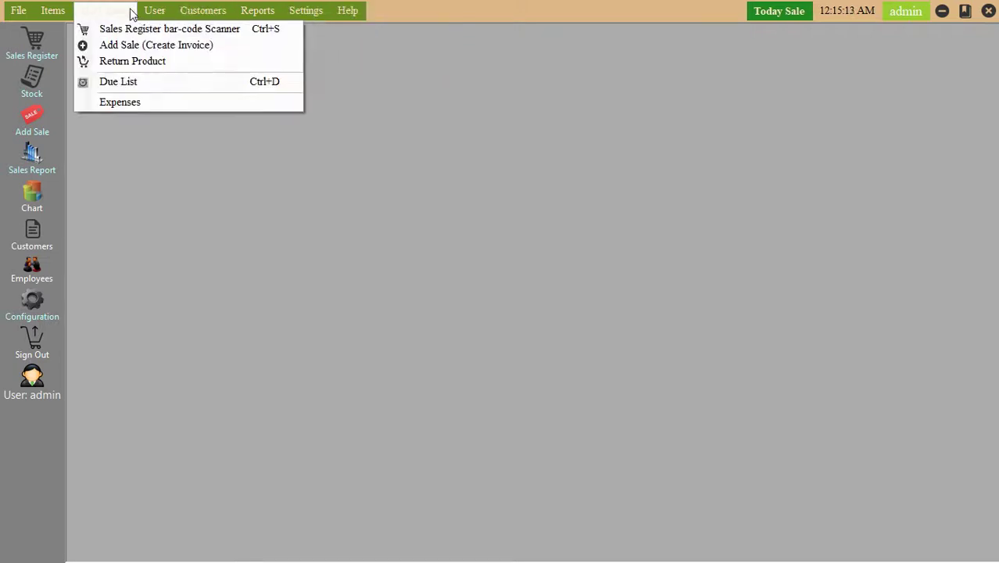
pyautogui.click(139, 103)
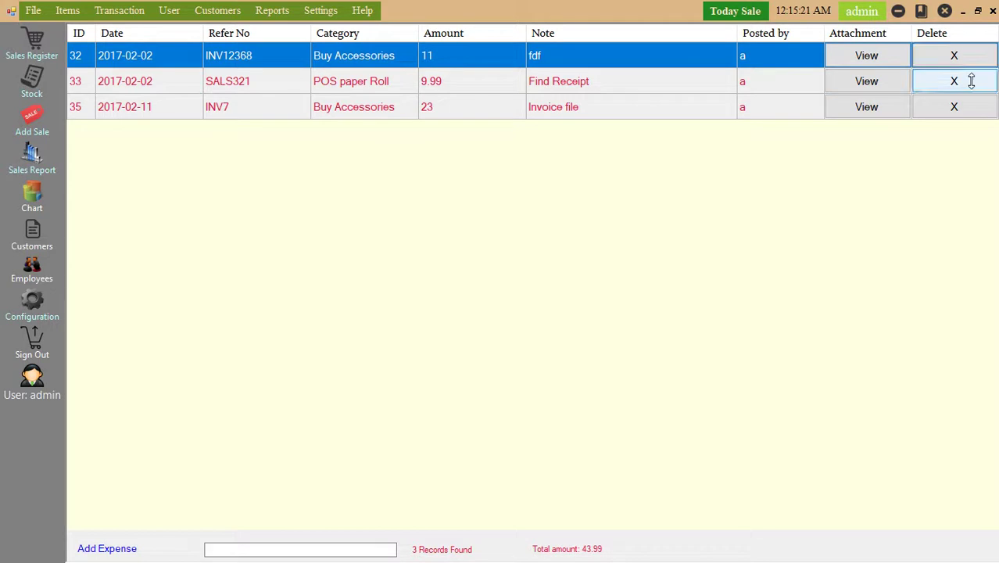
pyautogui.click(955, 114)
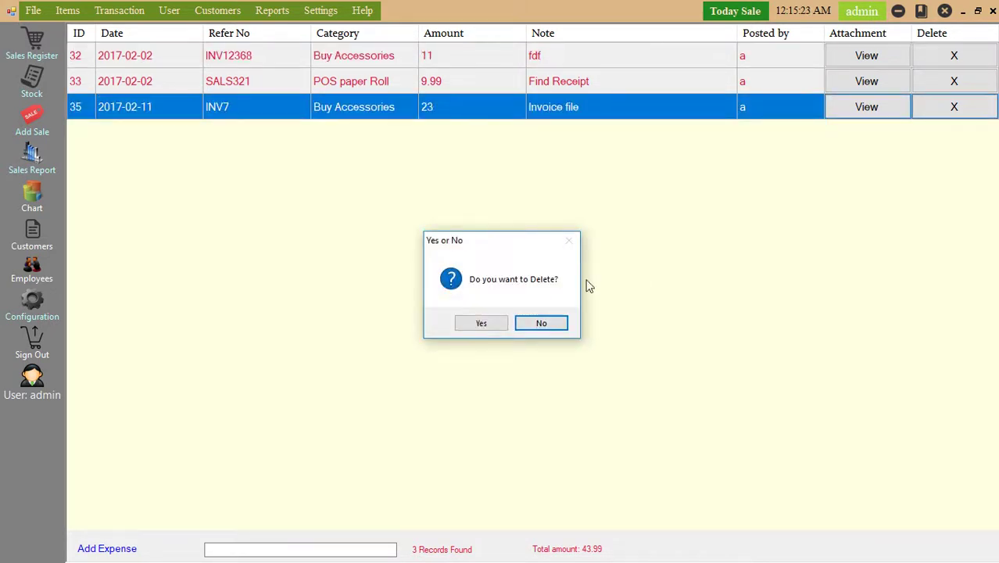
pyautogui.click(480, 324)
pyautogui.click(505, 316)
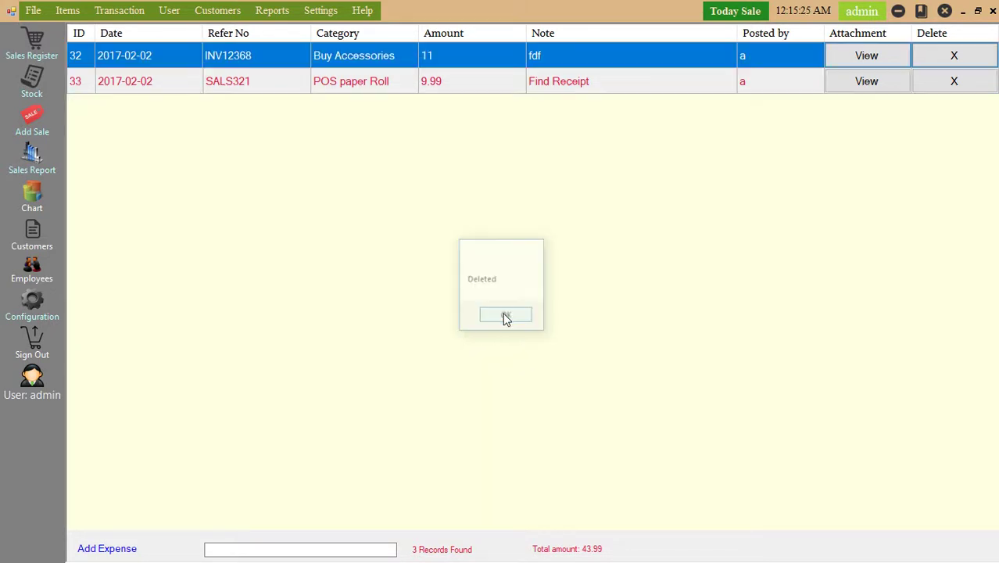
# Bring up the expense list's shortcut menu and dismiss it without choosing anything.
pyautogui.rightClick(508, 210)
pyautogui.moveTo(593, 222)
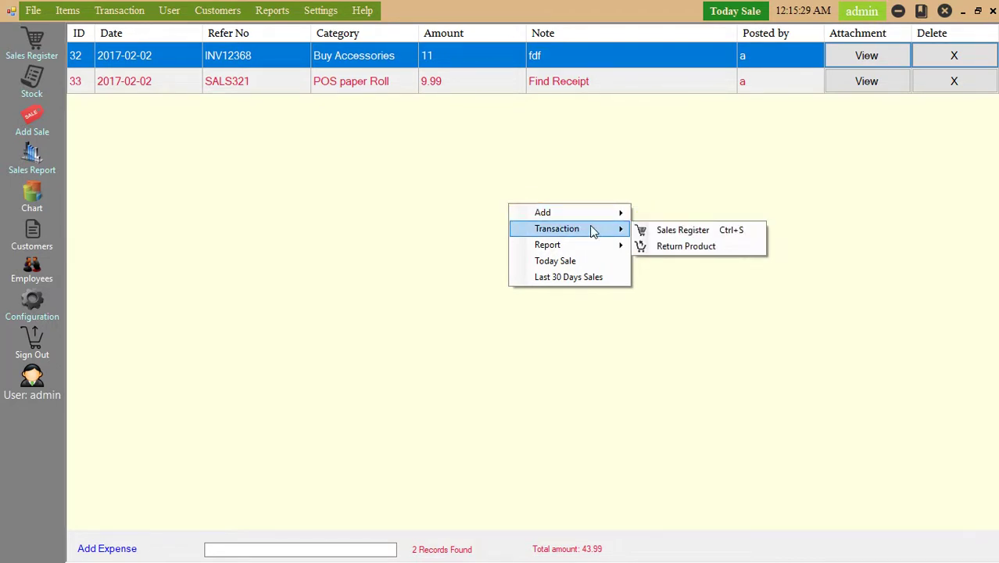
pyautogui.moveTo(592, 249)
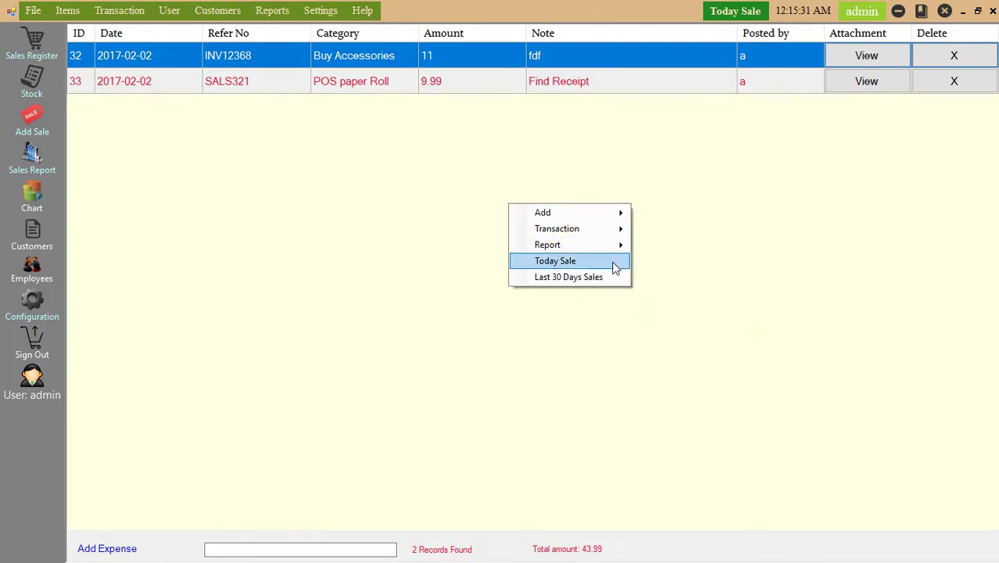
pyautogui.click(769, 205)
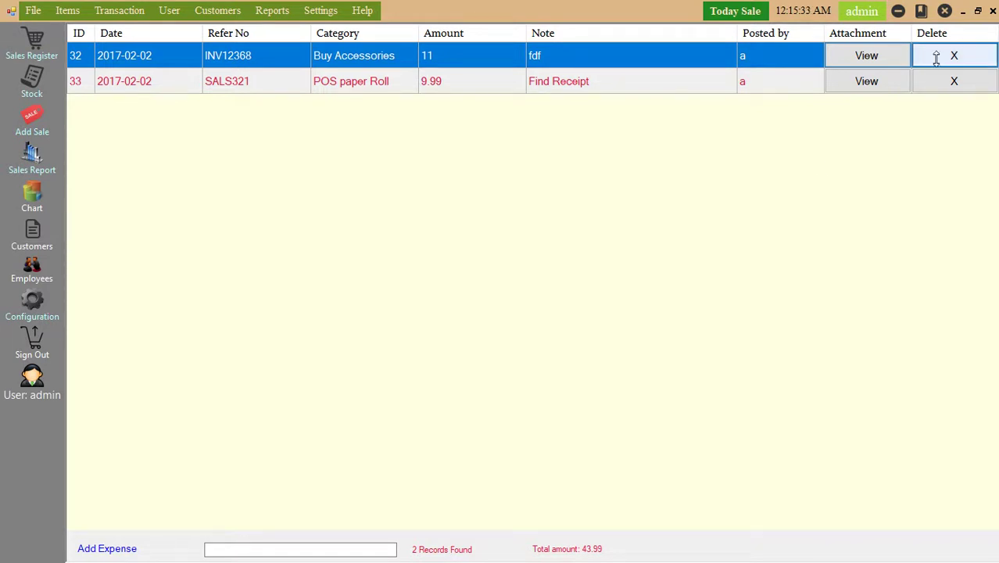
# Close the expenses list and browse the Transaction and User menus.
pyautogui.click(992, 11)
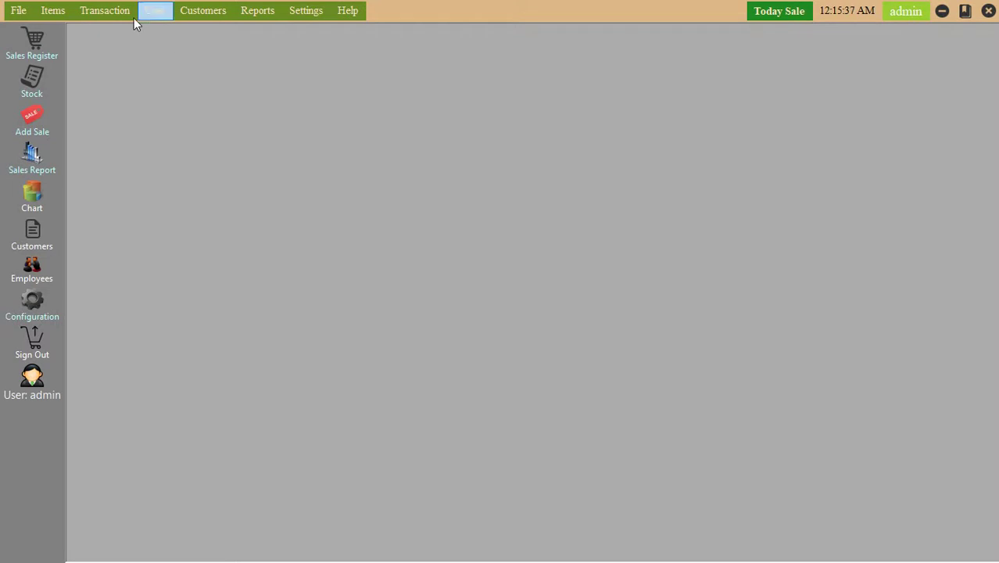
pyautogui.click(97, 14)
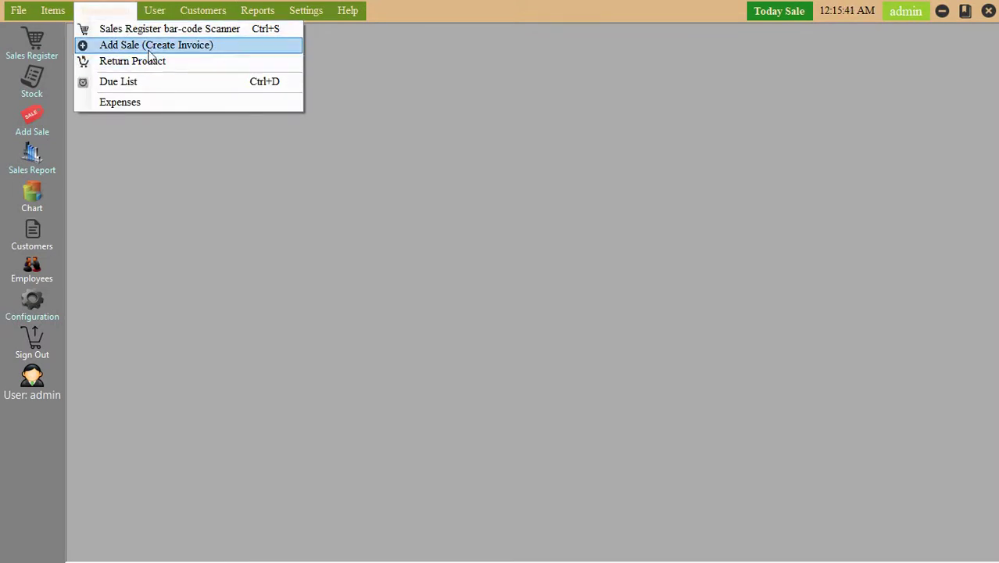
pyautogui.moveTo(66, 17)
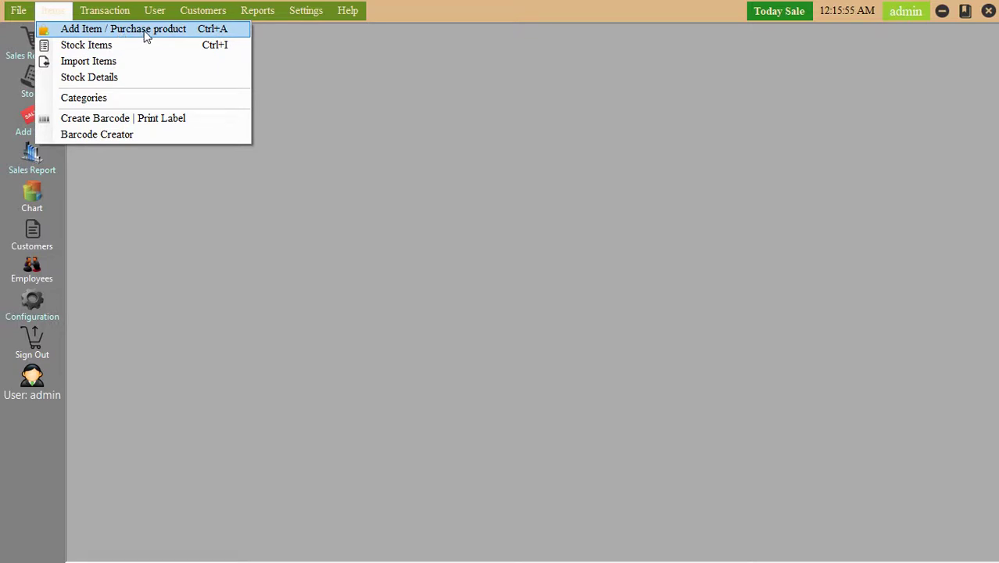
pyautogui.click(168, 9)
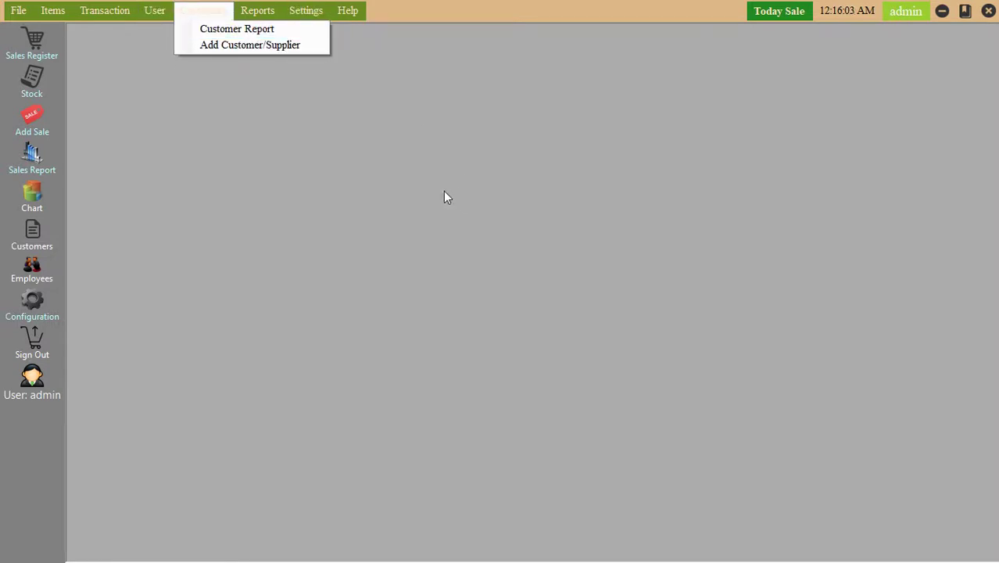
# Dismiss the Customers menu and choose Sign Out from the sidebar.
pyautogui.click(433, 168)
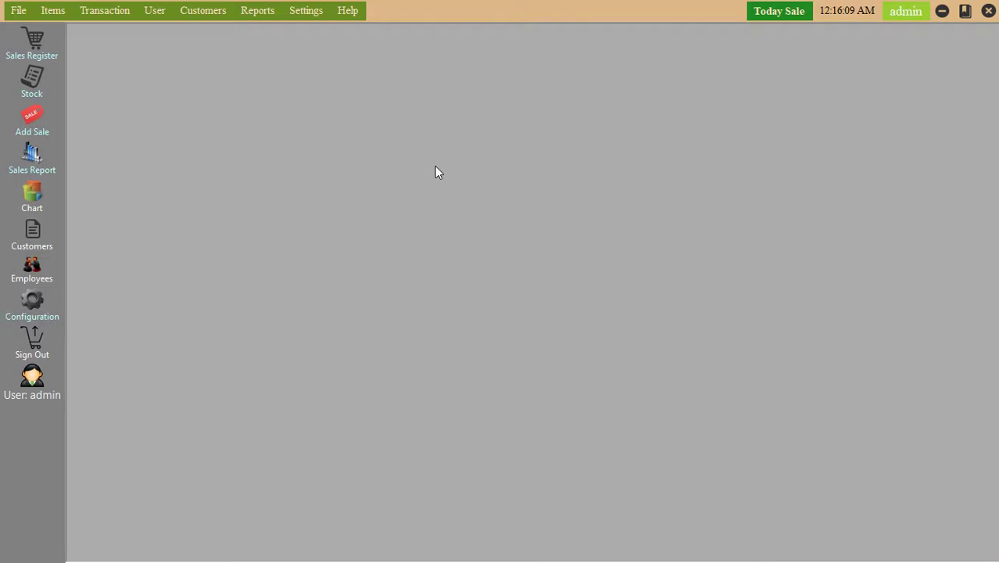
pyautogui.click(37, 349)
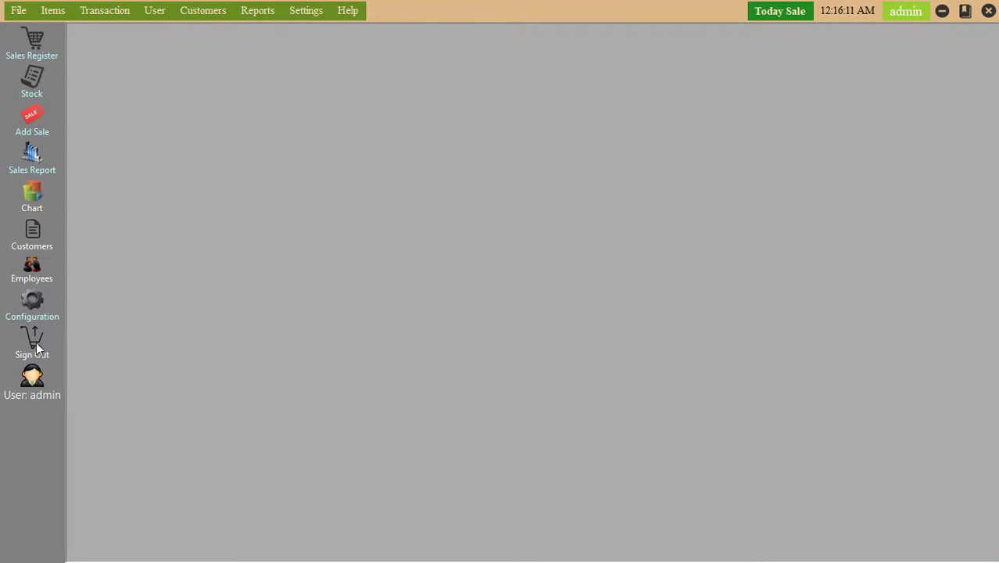